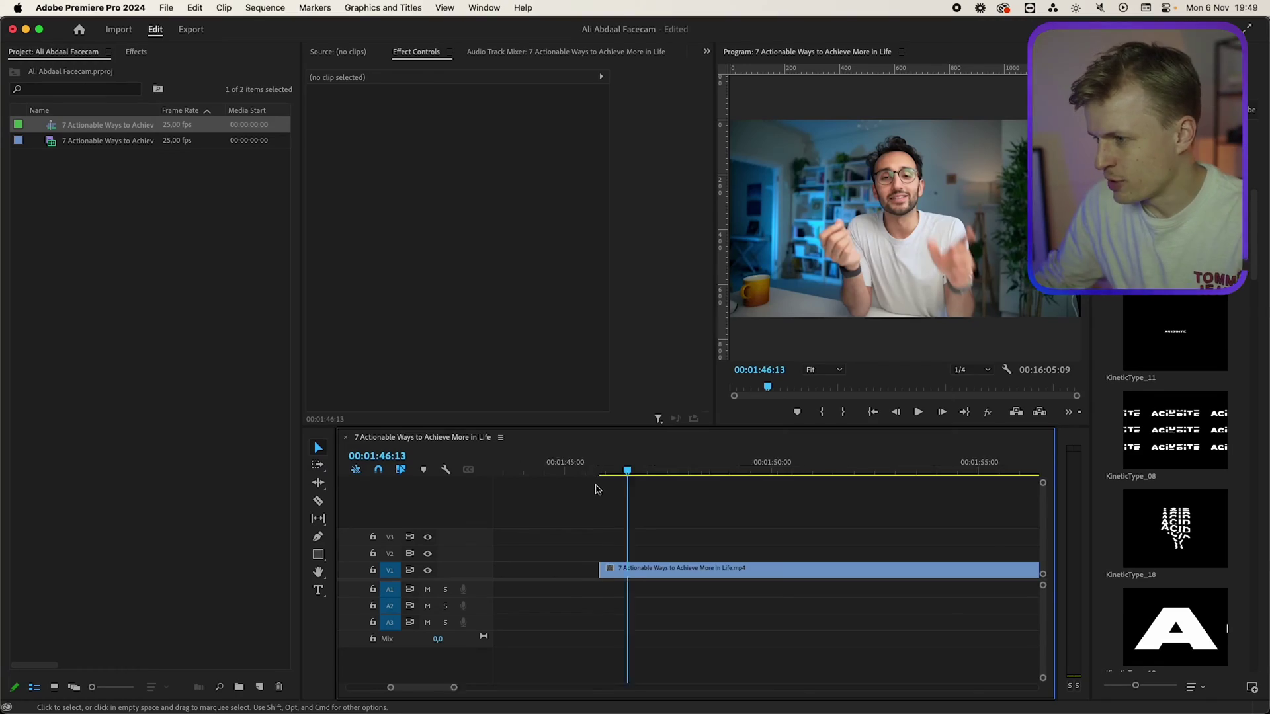
Apply the Crop effect to the talking-head clip, cropping 27.1% from the left, 3.1% from the top and 30.2% from the right.
scroll(612, 486, "up", 2)
mouse_move(621, 472)
left_mouse_down()
mouse_move(609, 474)
mouse_move(619, 479)
left_mouse_up()
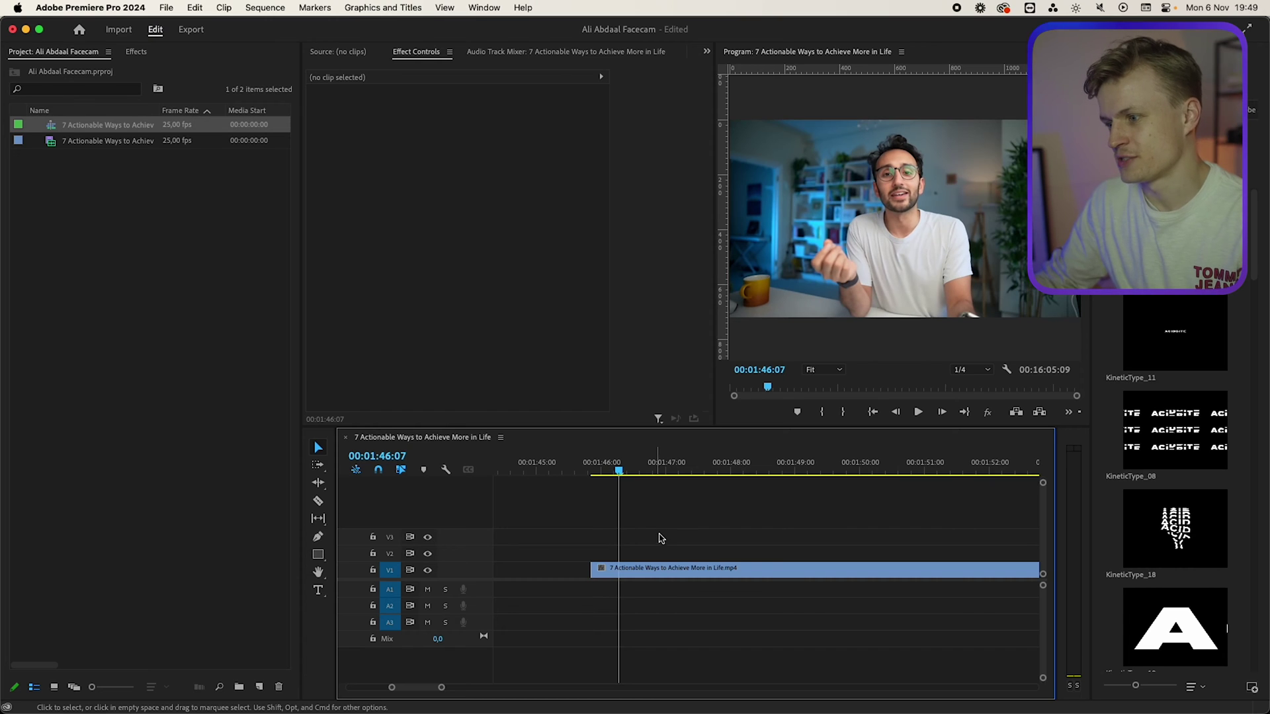
left_click(660, 570)
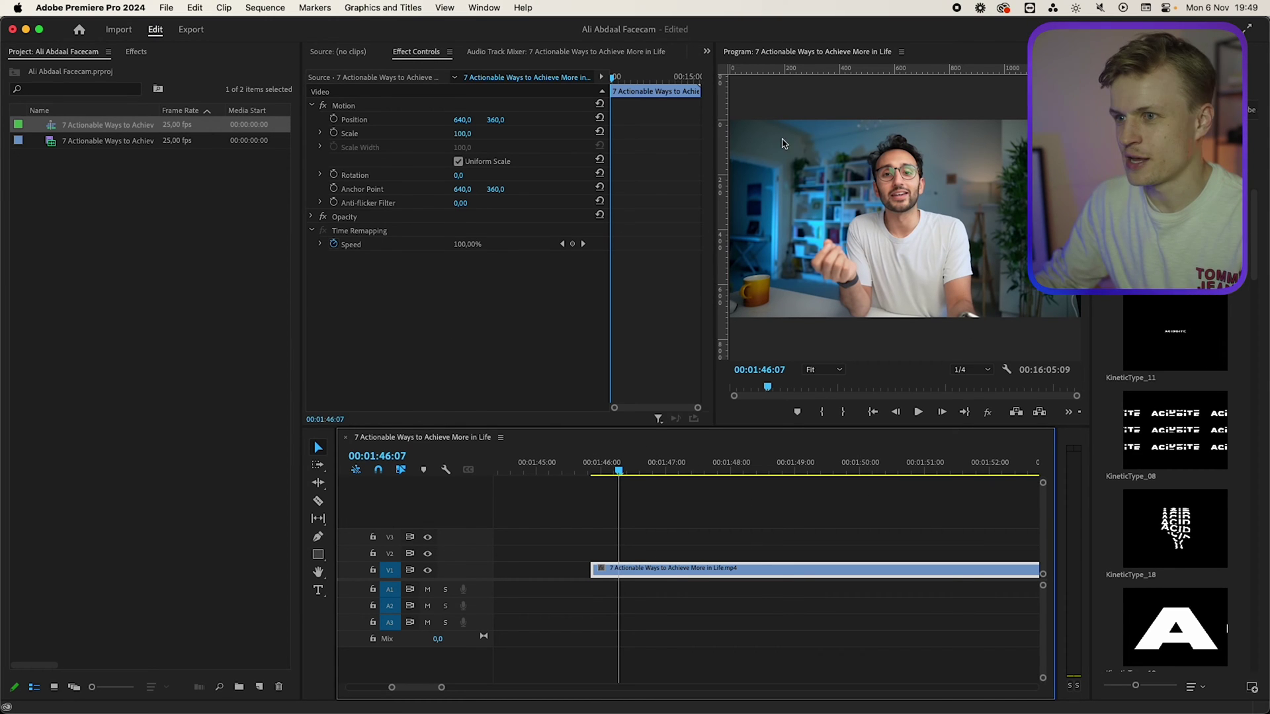
left_click(136, 53)
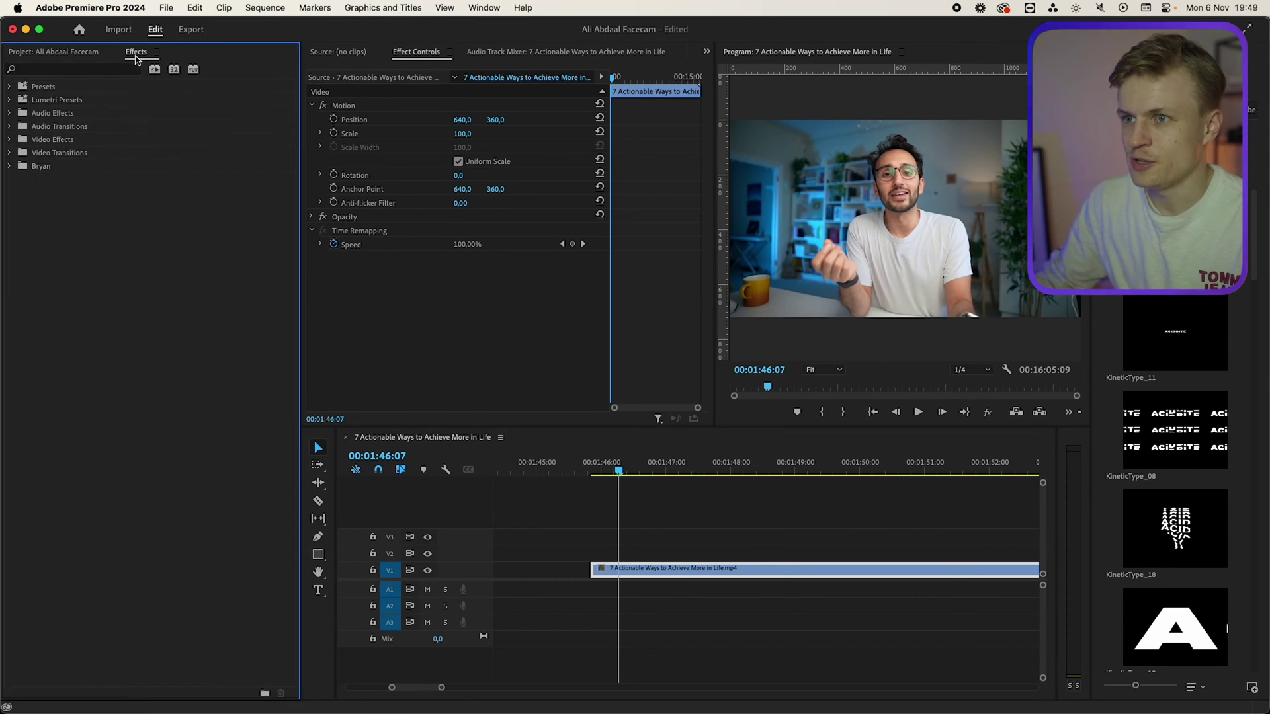
left_click(98, 69)
type("crop")
left_click_drag(54, 205, 509, 313)
Find the Roughen Edges effect and apply it to the cropped clip.
left_click(58, 69)
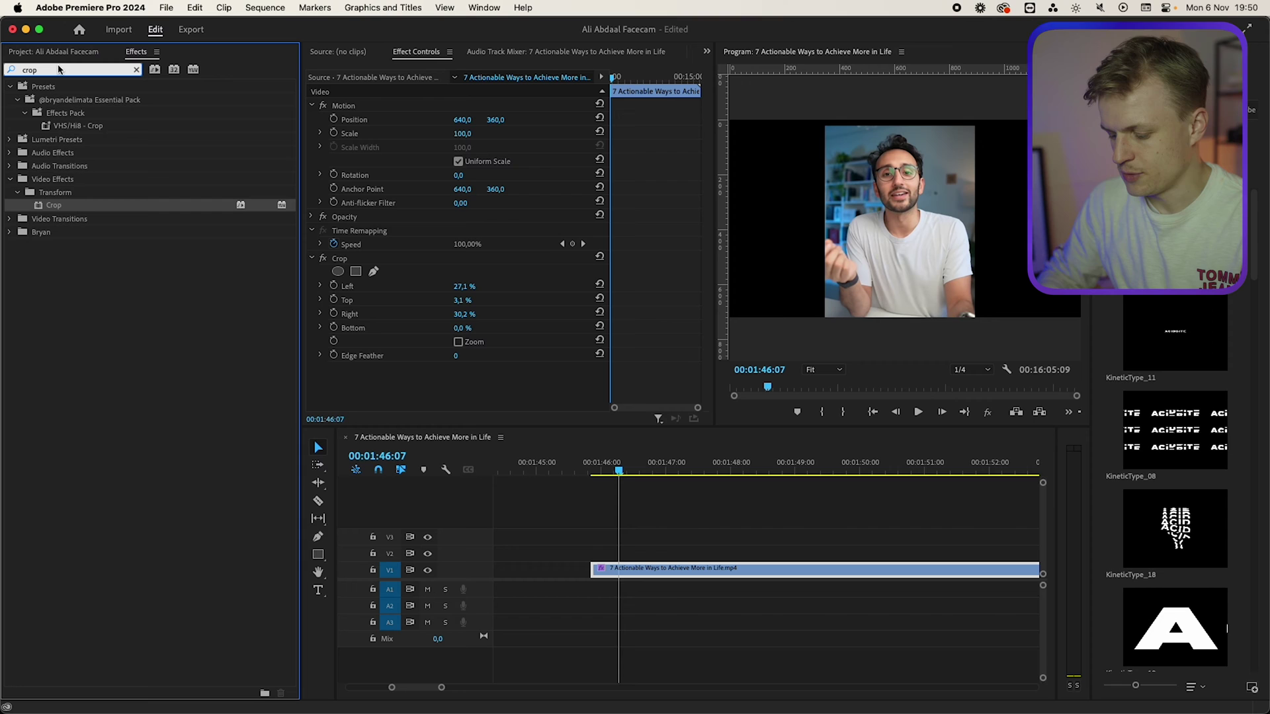
key("BackSpace")
key("BackSpace")
key("BackSpace")
key("BackSpace")
type("rough")
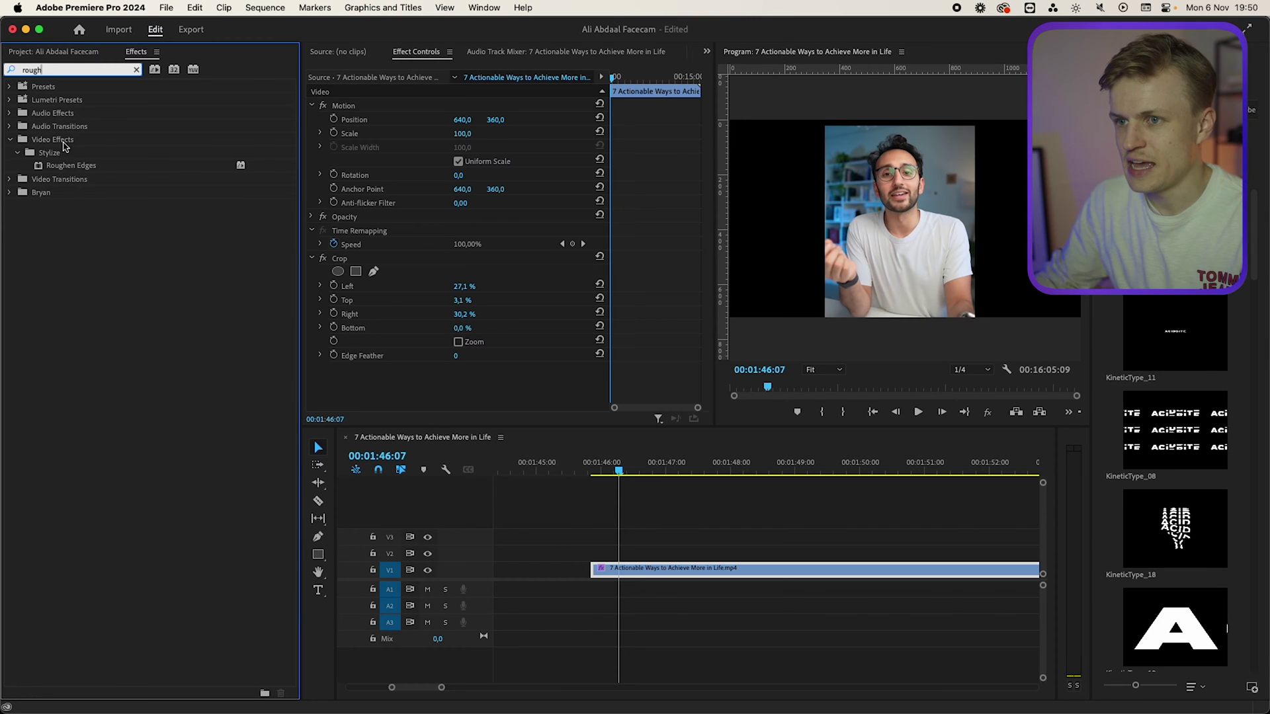
double_click(80, 165)
Round the clip's corners by setting Roughen Edges to edge type Cut, border 85 and fractal influence 0.
left_click(500, 238)
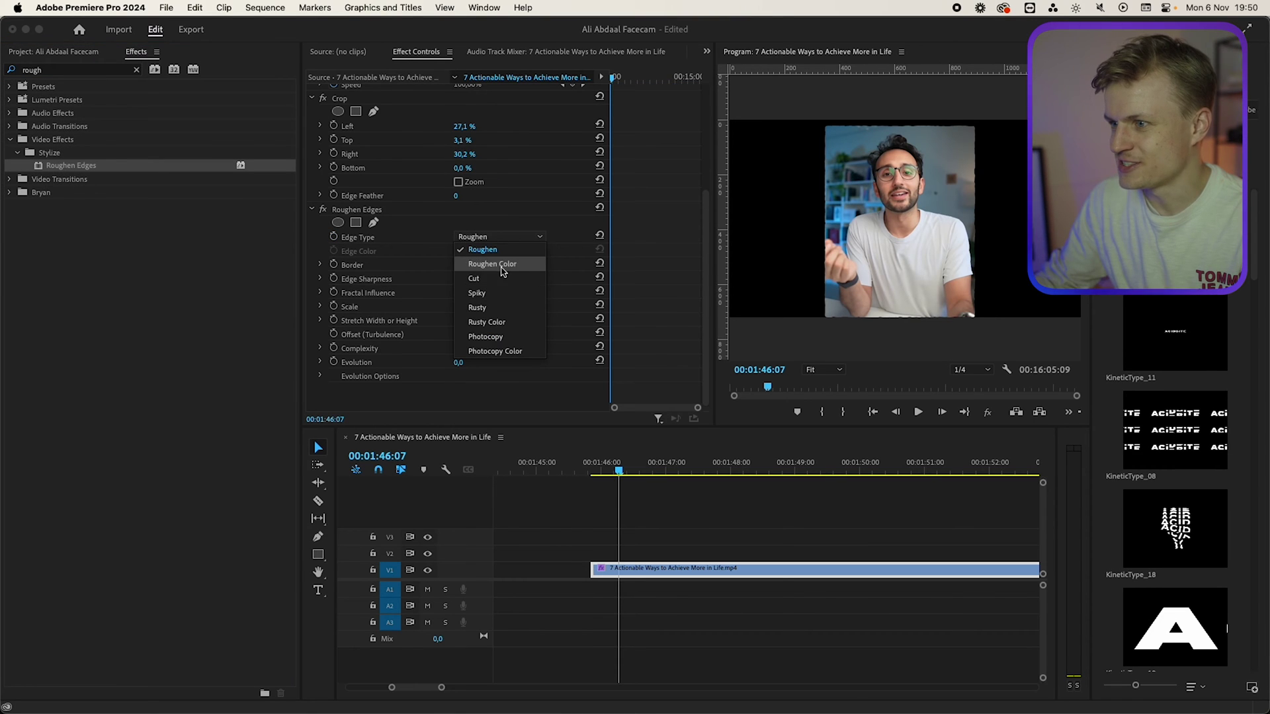
left_click(516, 247)
left_click(516, 239)
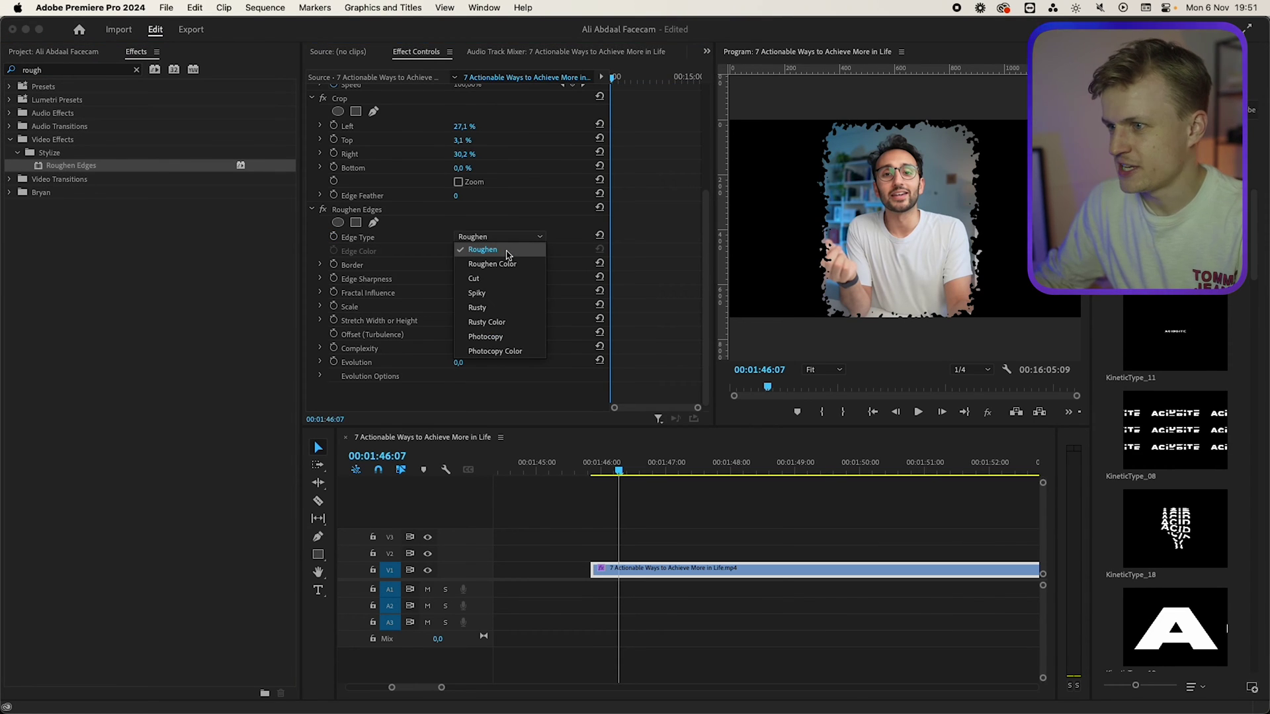
left_click(496, 278)
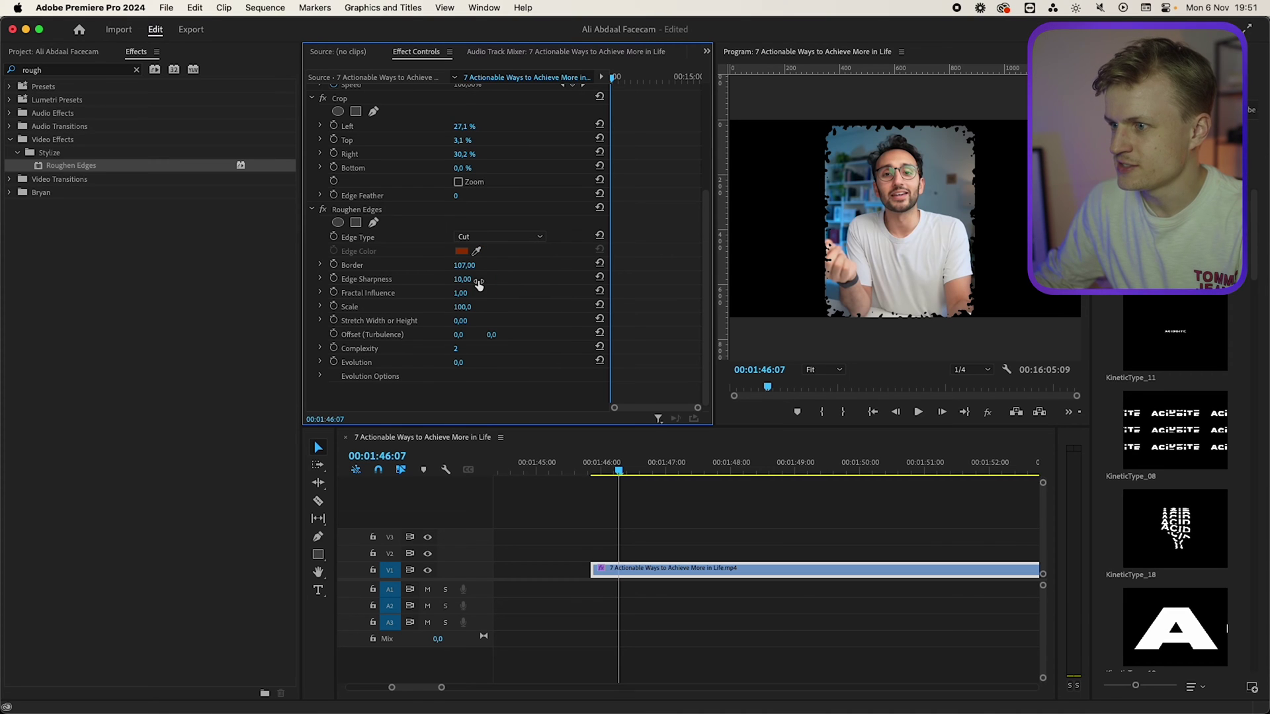
left_click_drag(465, 265, 427, 293)
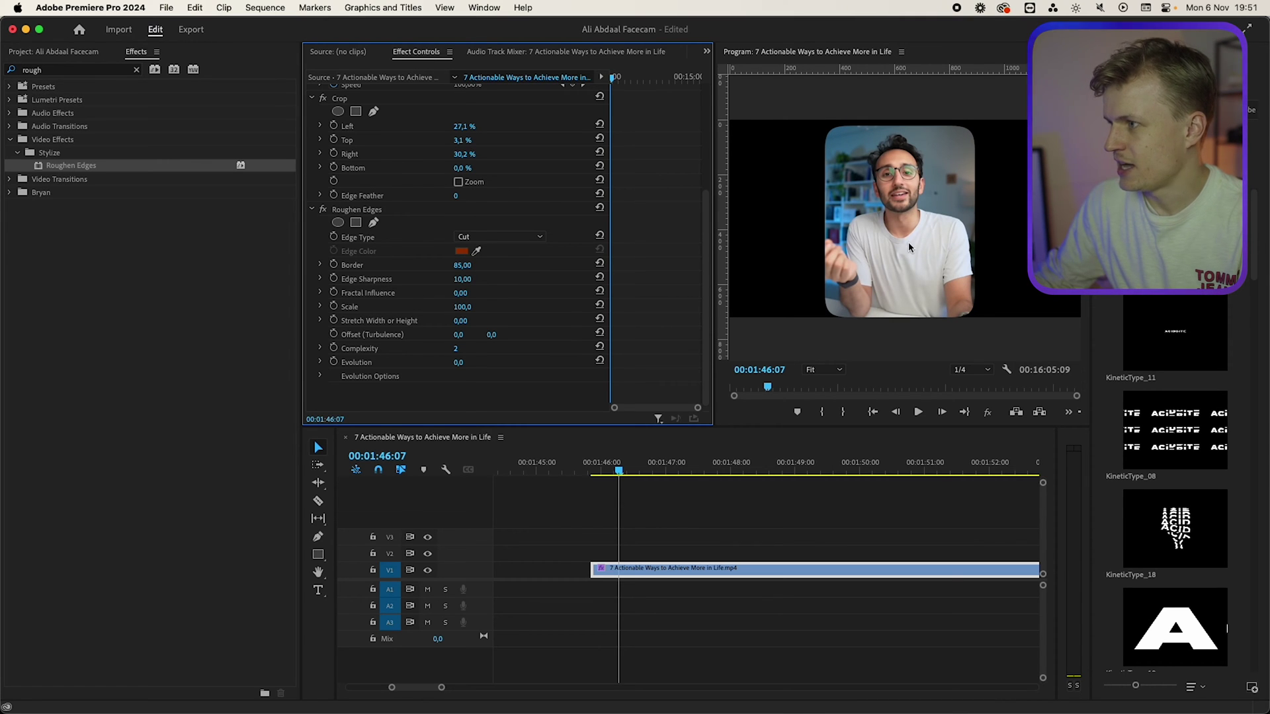
Scale the cropped clip to 47 and move it to position 1124, 330.
scroll(526, 170, "up", 5)
left_click_drag(461, 134, 425, 134)
mouse_move(462, 120)
left_mouse_down()
mouse_move(797, 120)
mouse_move(476, 120)
left_mouse_up()
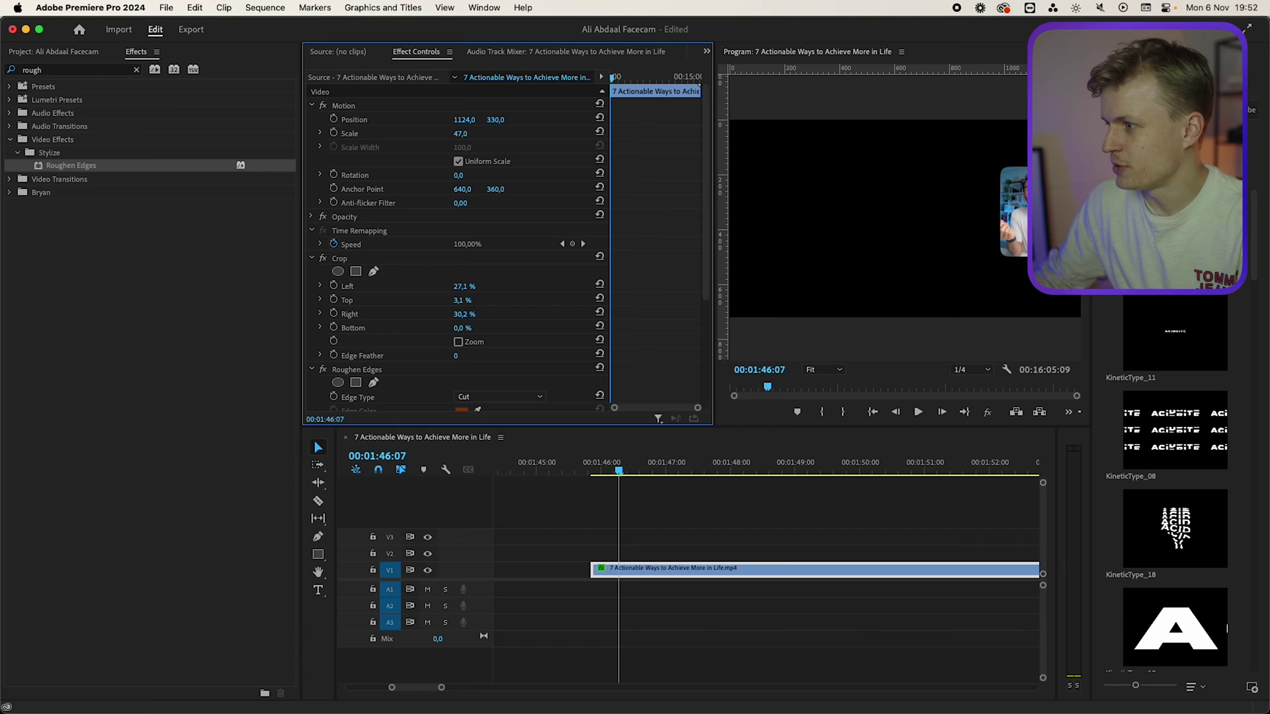
Export the current frame as a PNG named "facecam base" into the 06-11-23 folder.
left_click(905, 414)
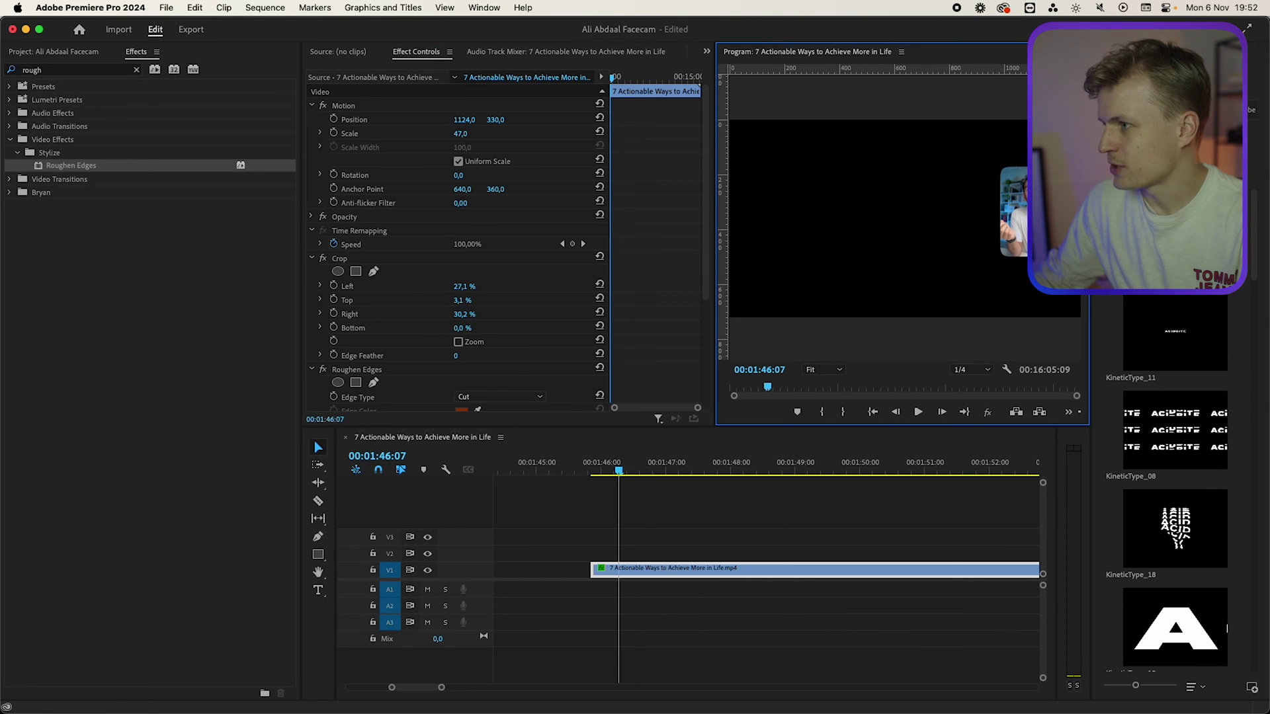
left_click(1064, 412)
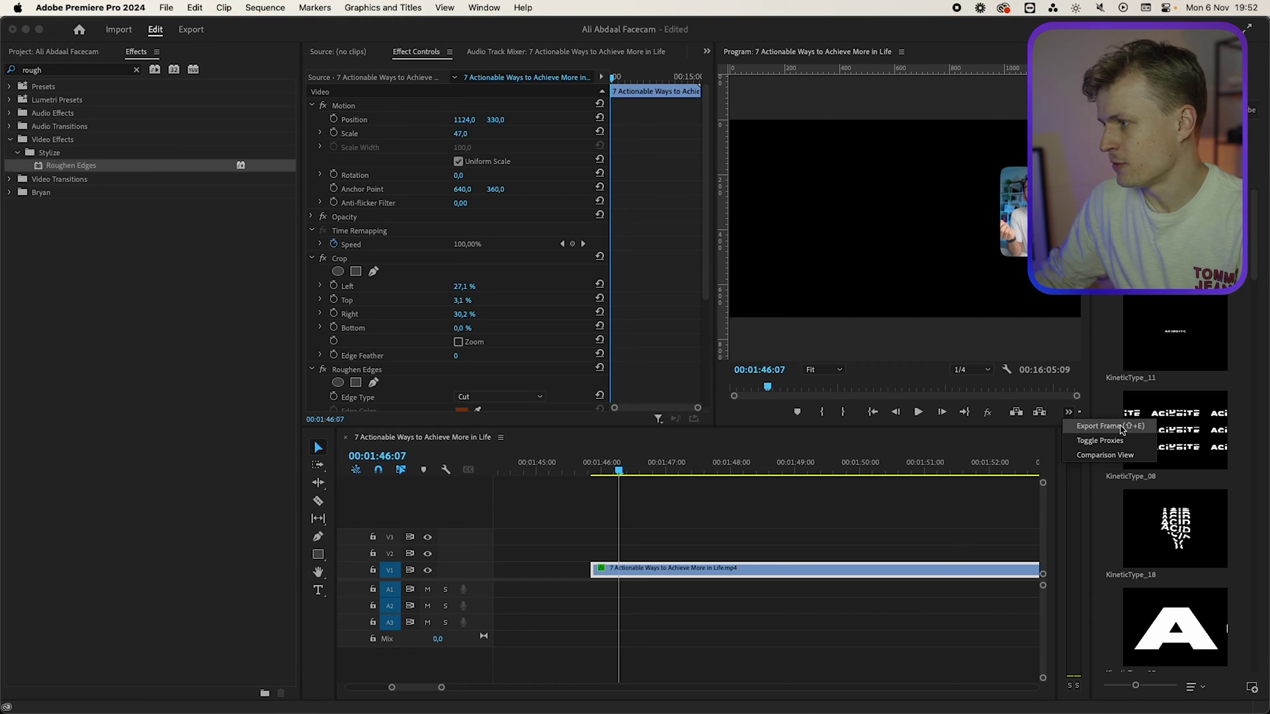
left_click(1111, 426)
left_click(608, 352)
left_click(575, 405)
left_click(630, 328)
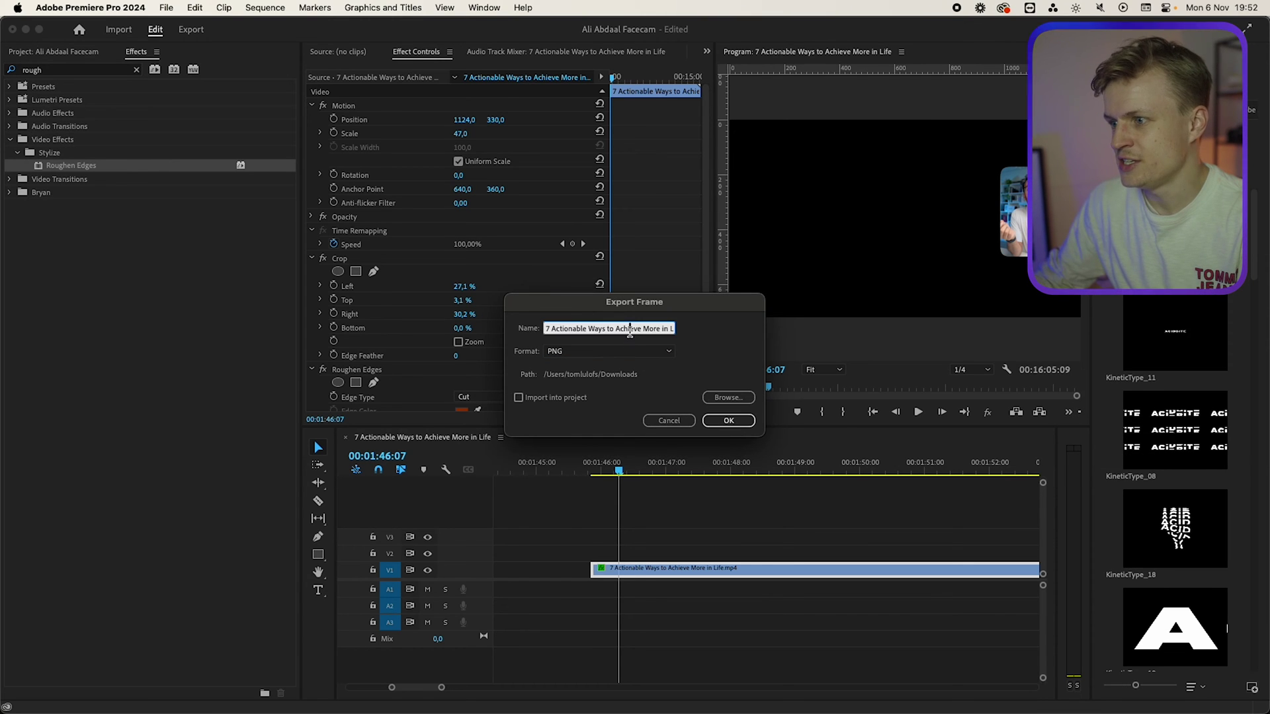
key("super+a")
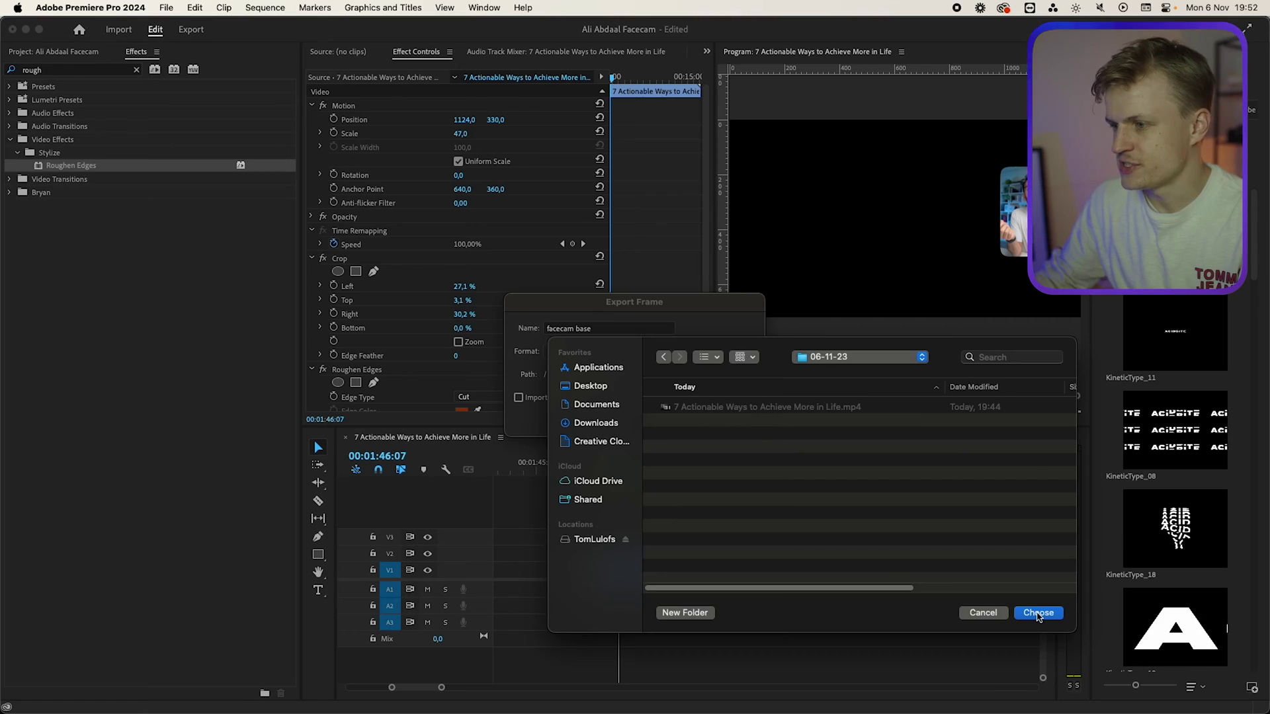
left_click(1038, 614)
left_click(728, 421)
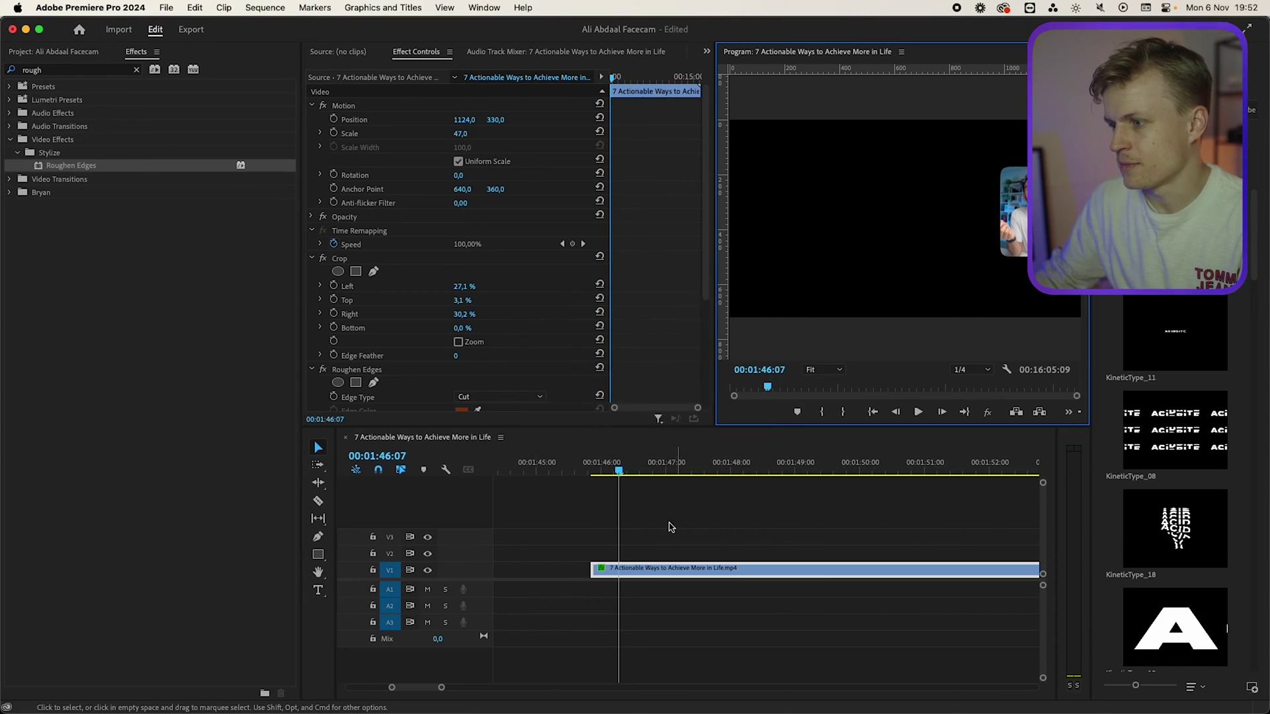
Deselect the clip, switch to After Effects and start a new composition.
left_click(590, 527)
key("super+Tab")
key("super+Tab")
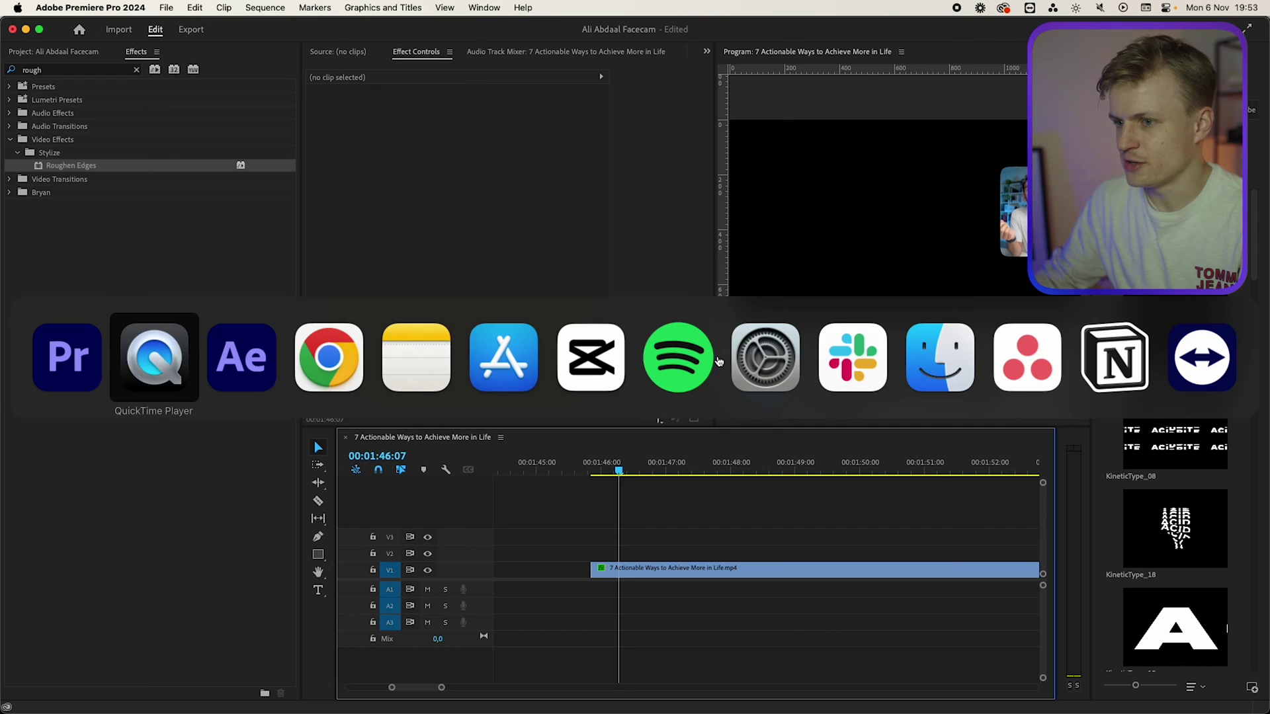
left_click(536, 275)
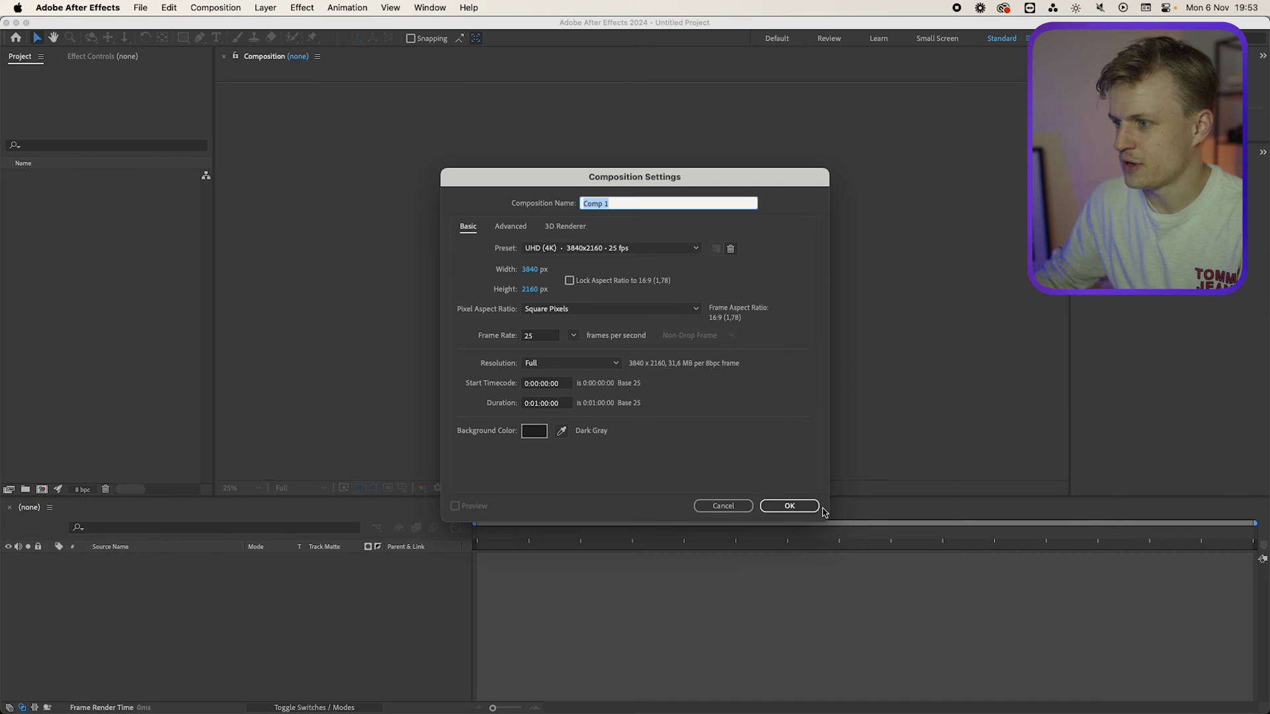
Try a duration of 0:00:20:00 and create the UHD (4K) composition at 3840x2160 and 25 fps.
left_click(539, 402)
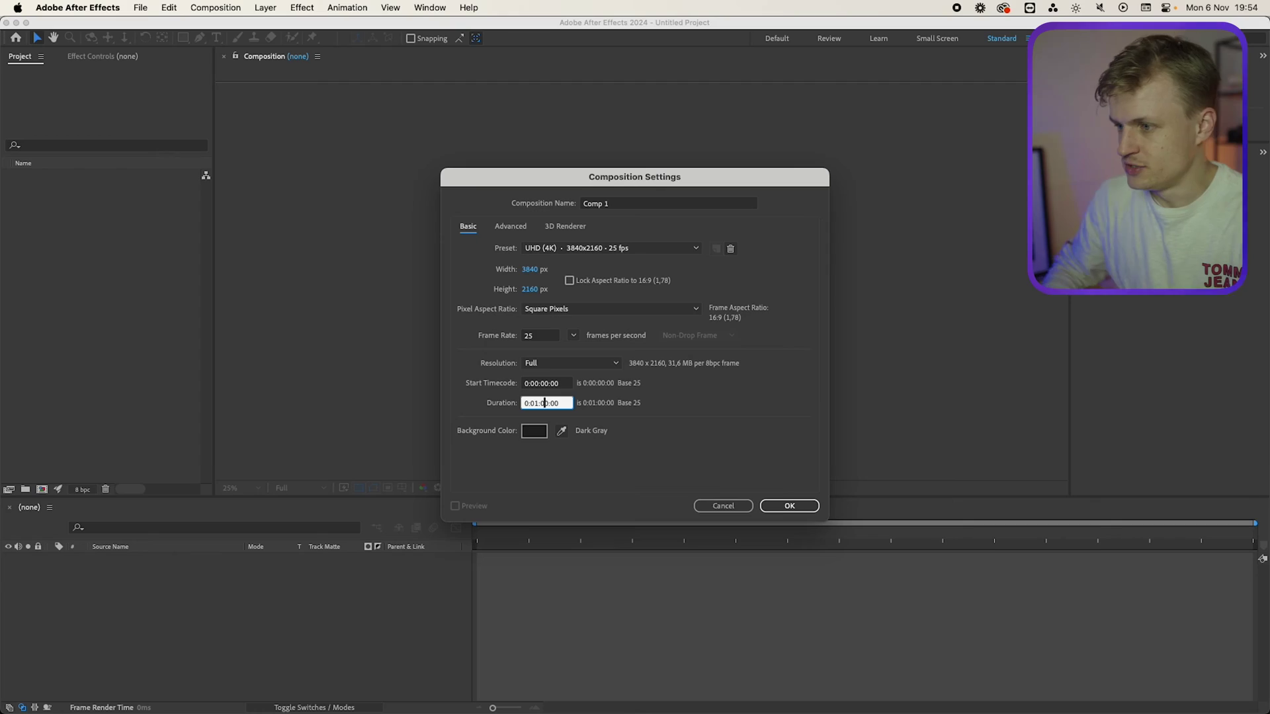
key("BackSpace")
type("2")
left_click(534, 403)
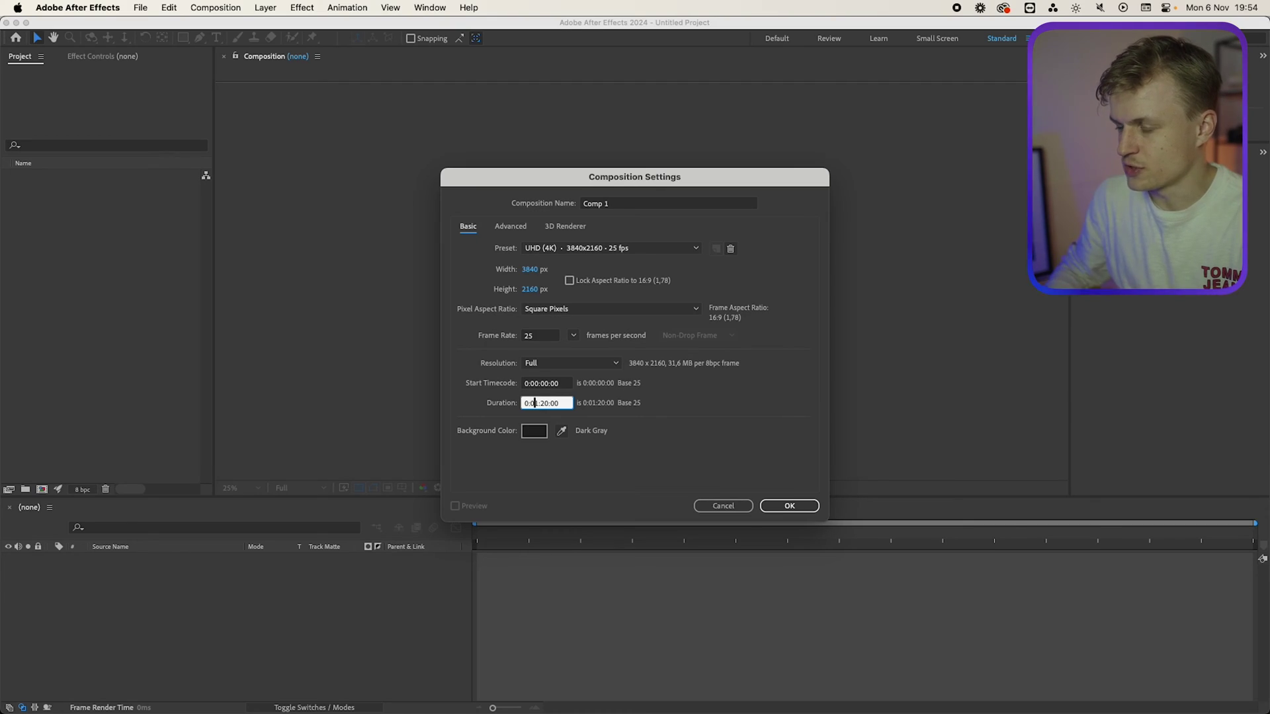
key("Delete")
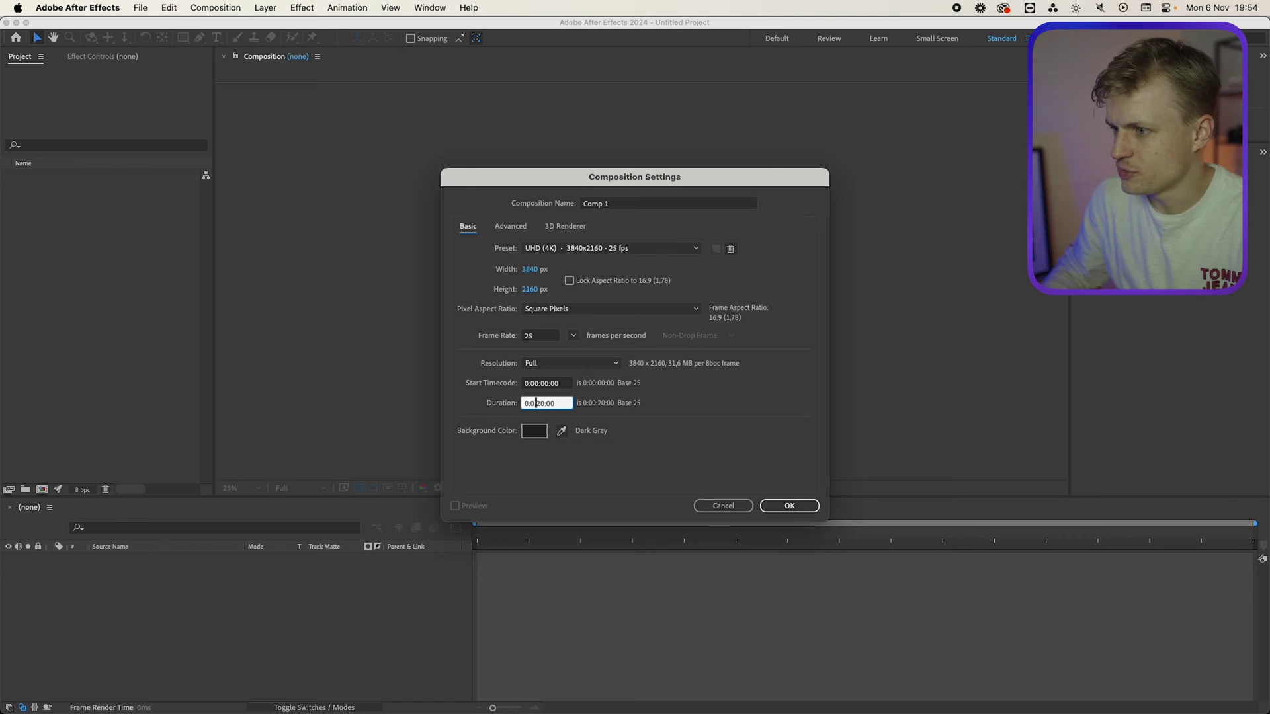
key("Return")
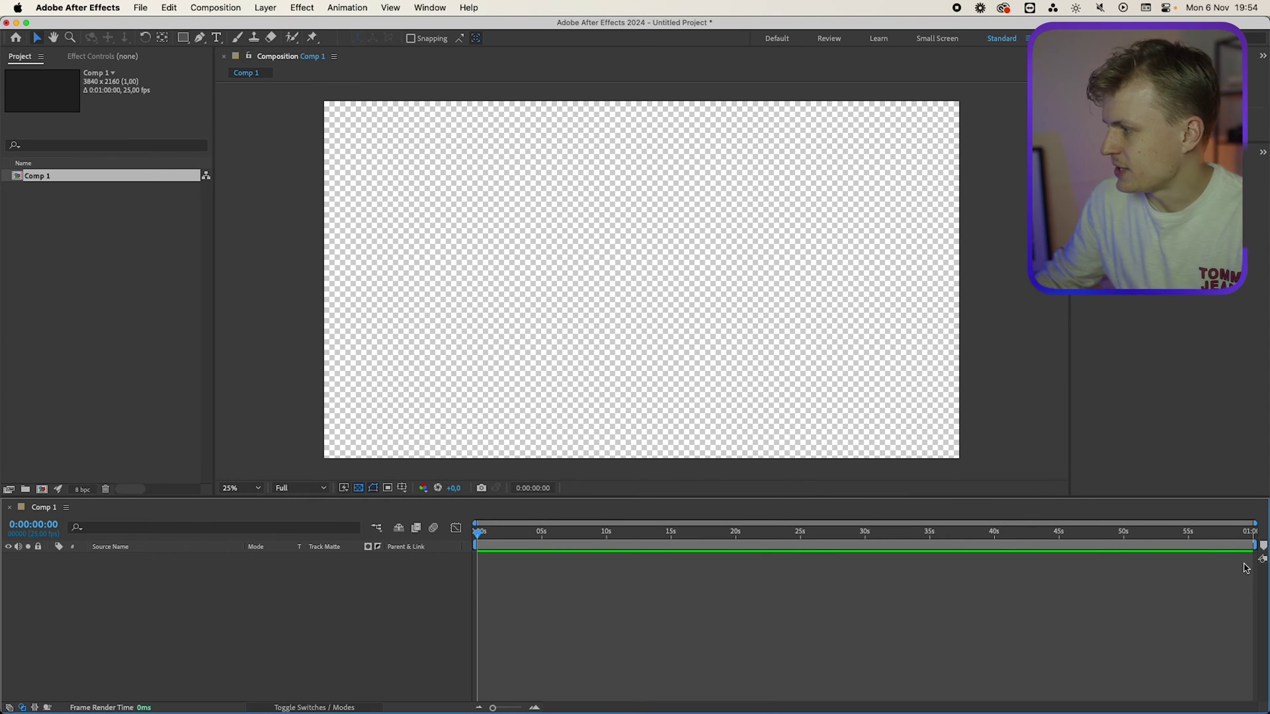
Import the exported facecam base.png into the project.
key("super+i")
left_click(540, 154)
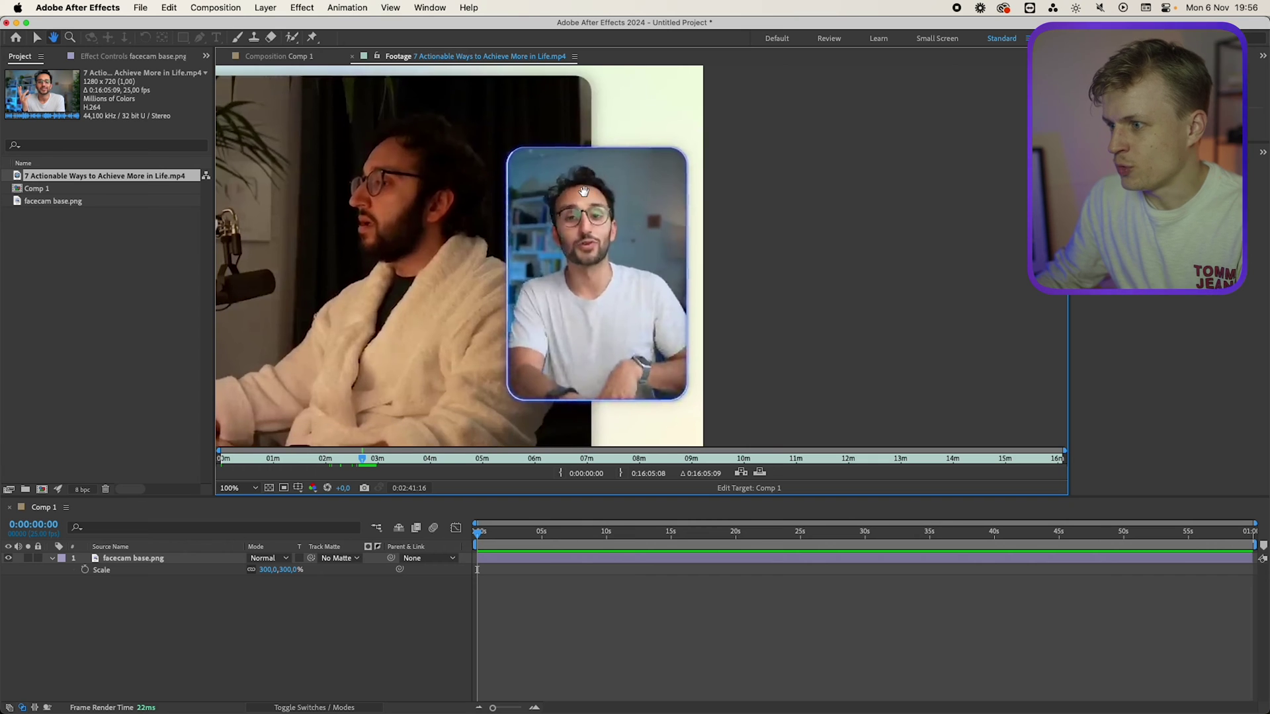
Examine the glowing border around the rounded facecam in the reference video footage.
scroll(523, 161, "up", 1)
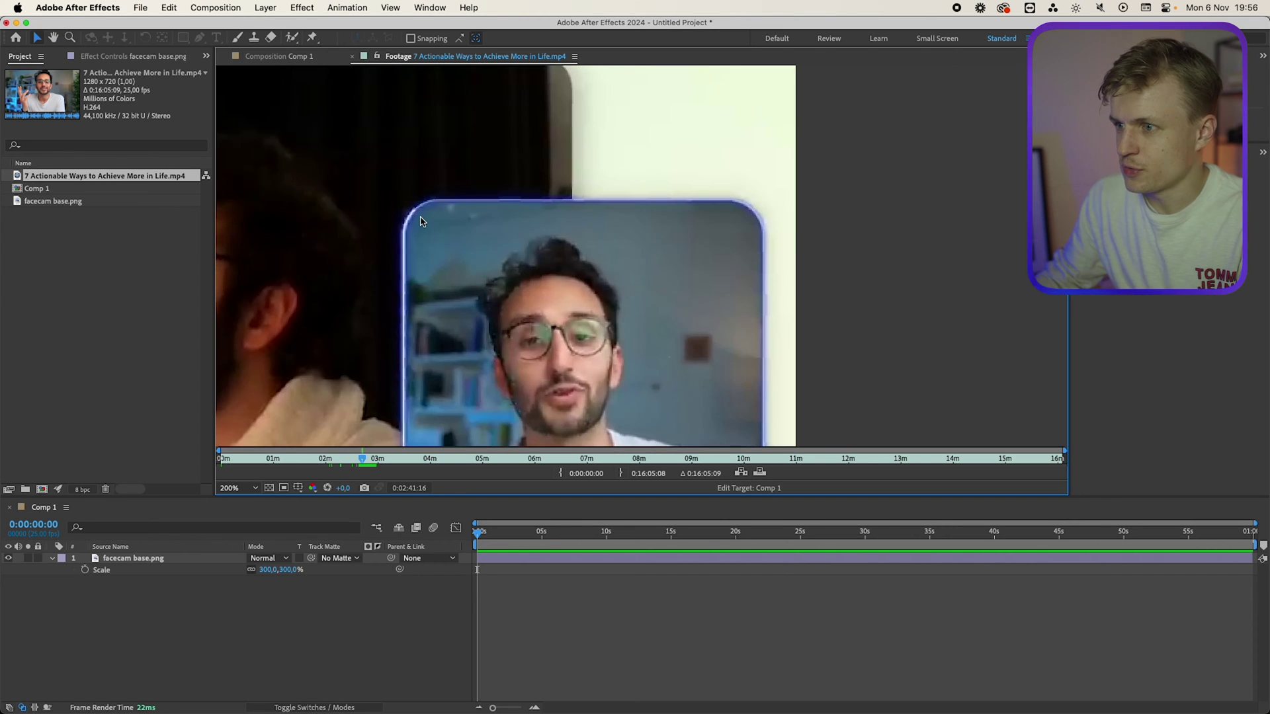
left_click_drag(442, 289, 517, 375)
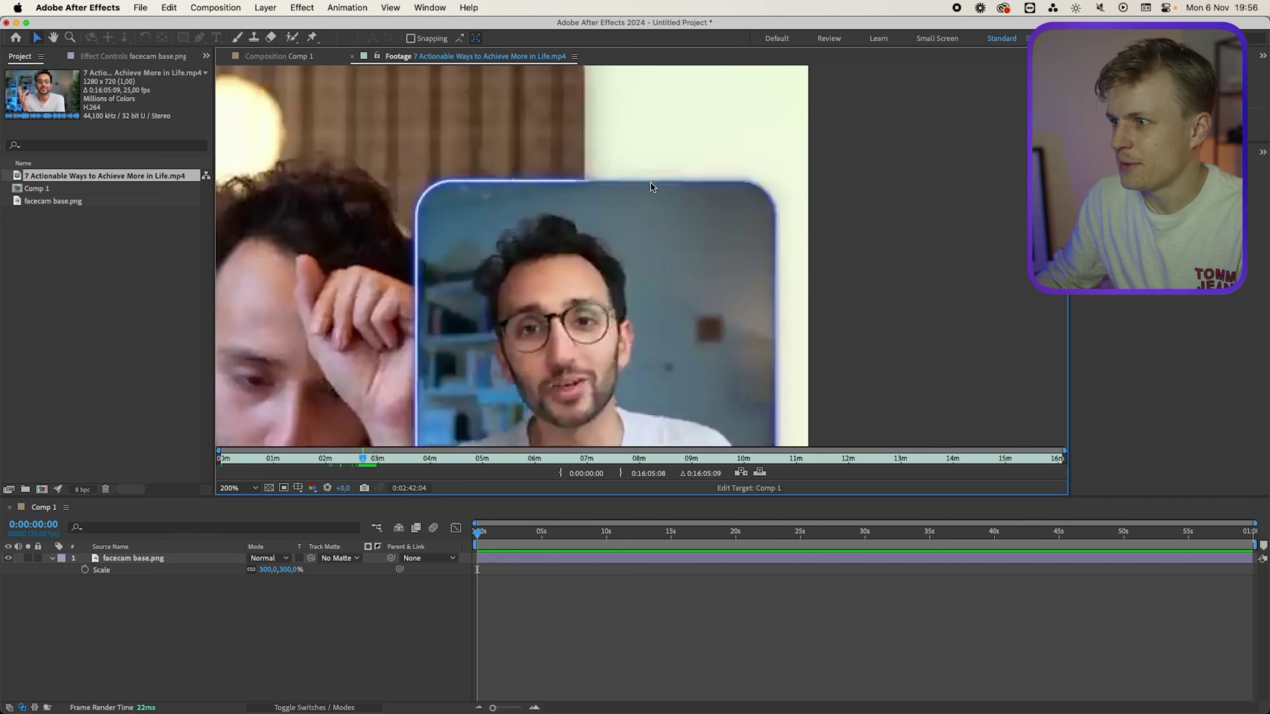
scroll(689, 238, "down", 1)
left_click_drag(653, 152, 691, 191)
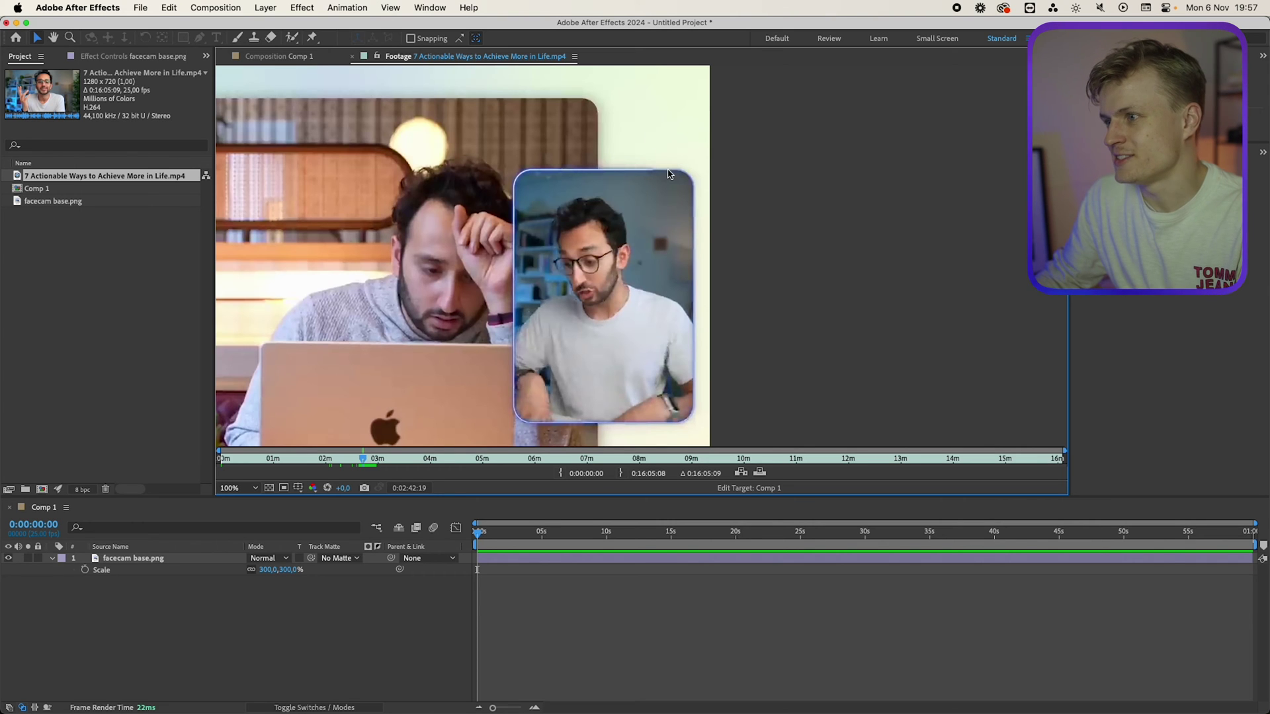
Draw a white rounded rectangle of about 768 x 974 px with roundness 100 over the facecam image in Comp 1.
left_click(245, 516)
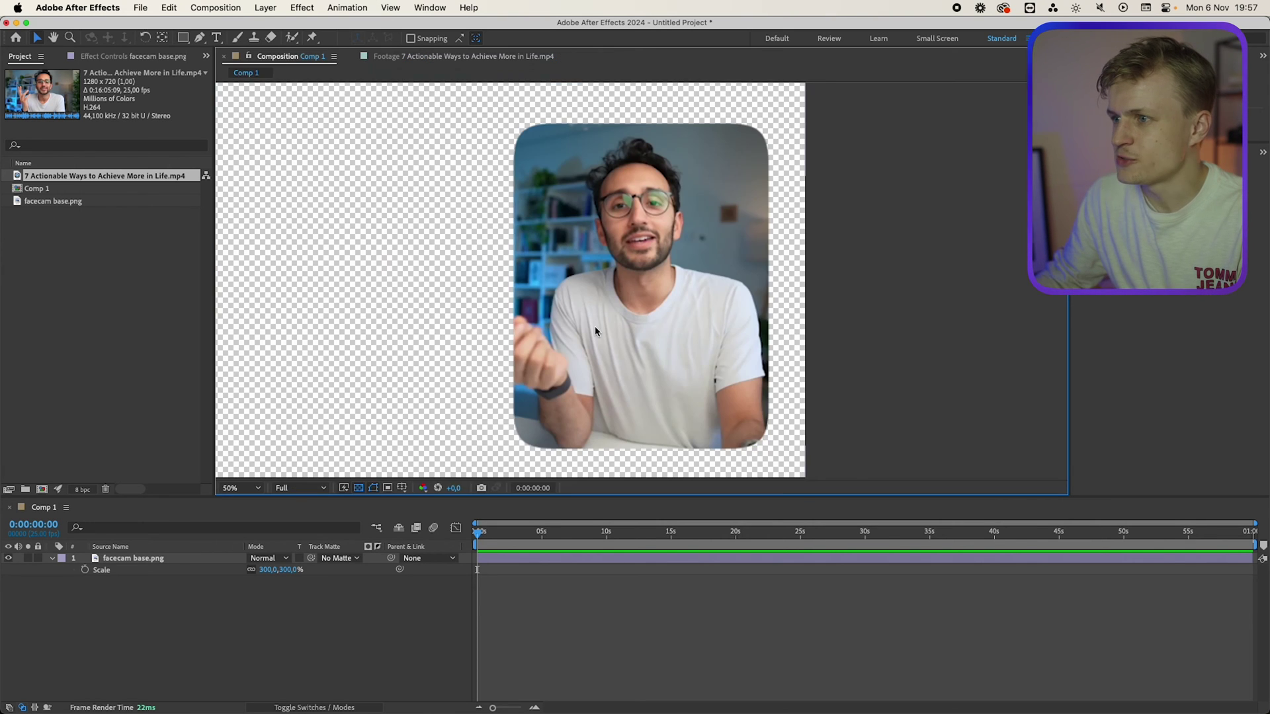
left_click(183, 37)
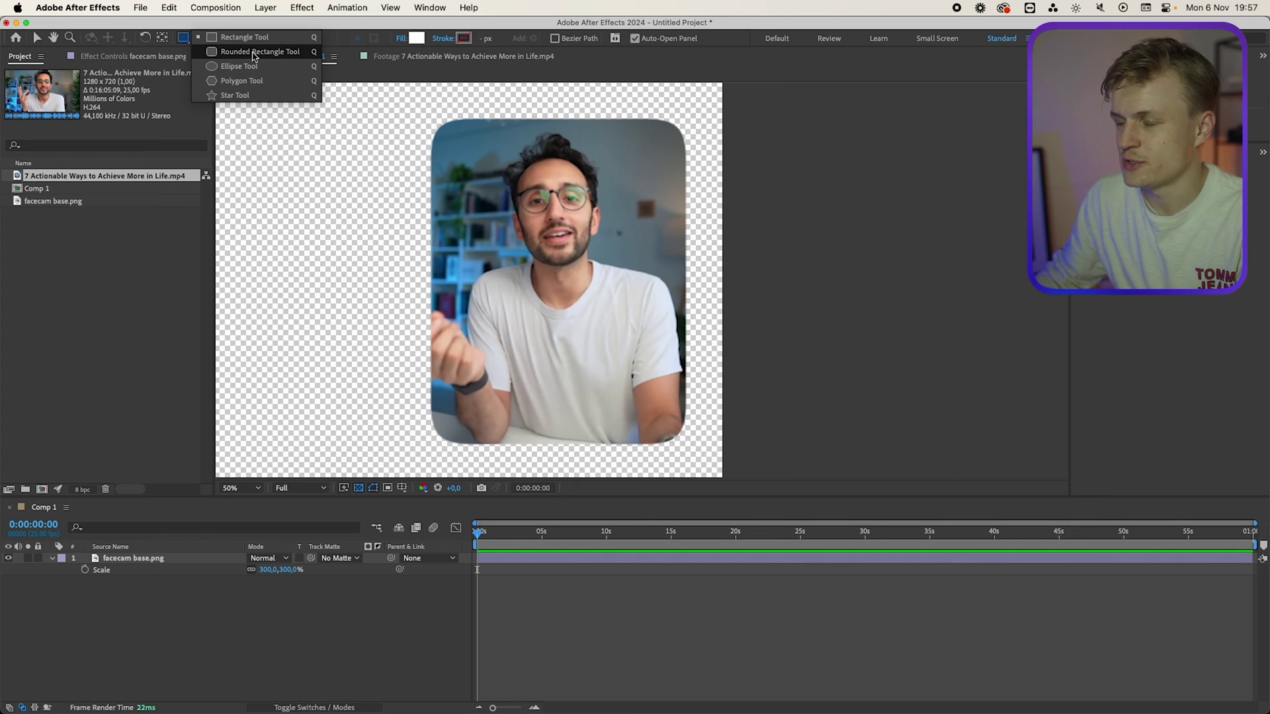
left_click(255, 53)
left_click_drag(431, 119, 686, 445)
left_click_drag(1170, 413, 1175, 413)
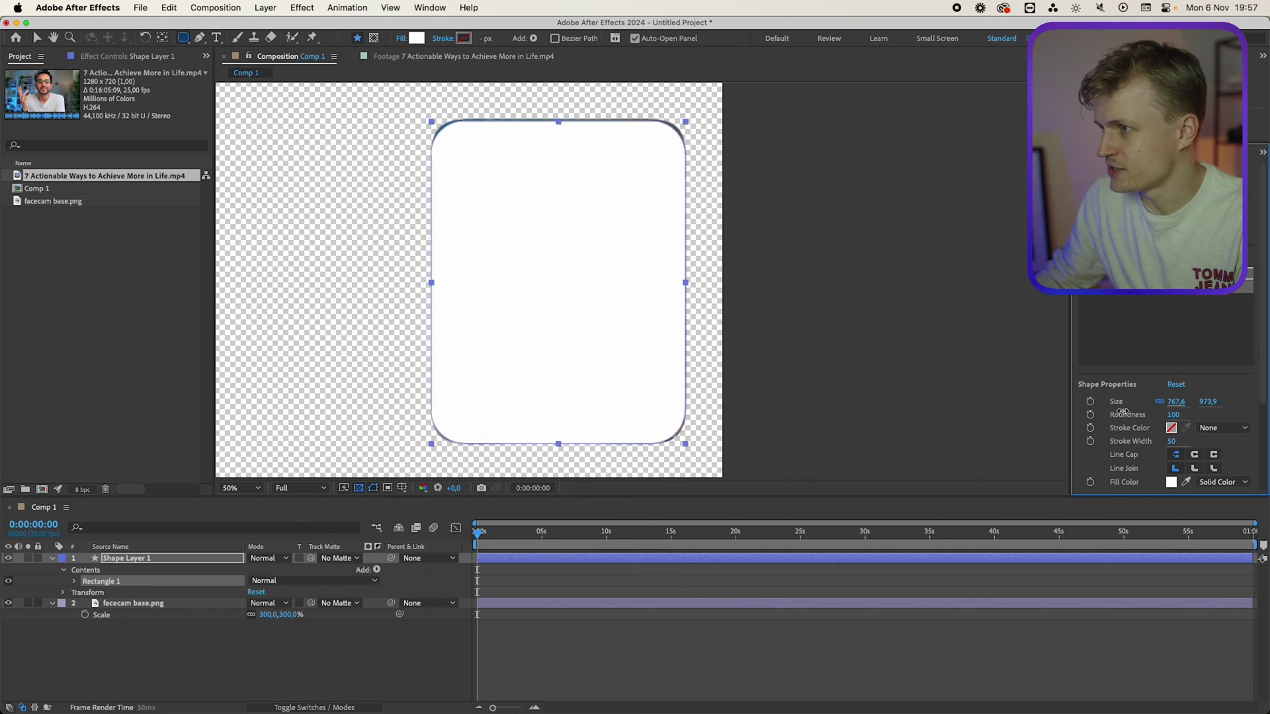
Adjust the rounded rectangle's position over the facecam image and set its opacity to 51%.
key("p")
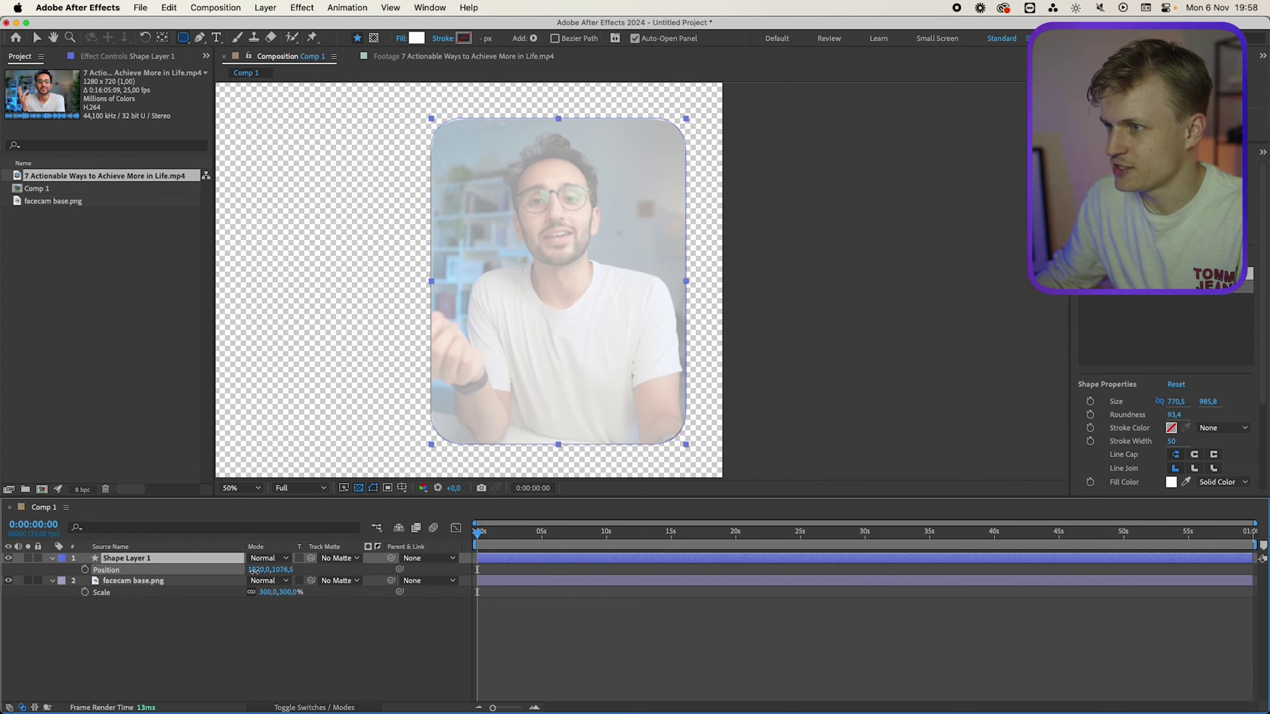
left_click(209, 560)
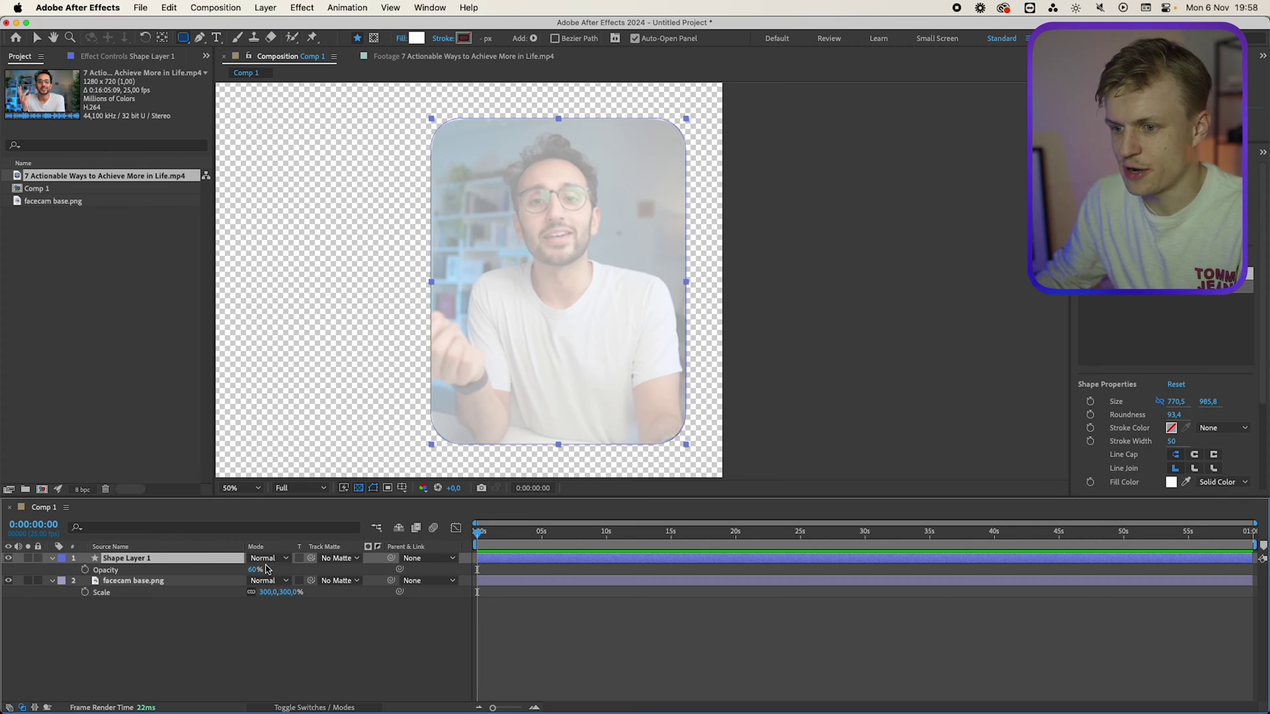
left_click_drag(261, 570, 253, 569)
Set the rounded rectangle's roundness to 97.4, check its corners against the facecam image and select the shape layer.
scroll(572, 232, "up", 4)
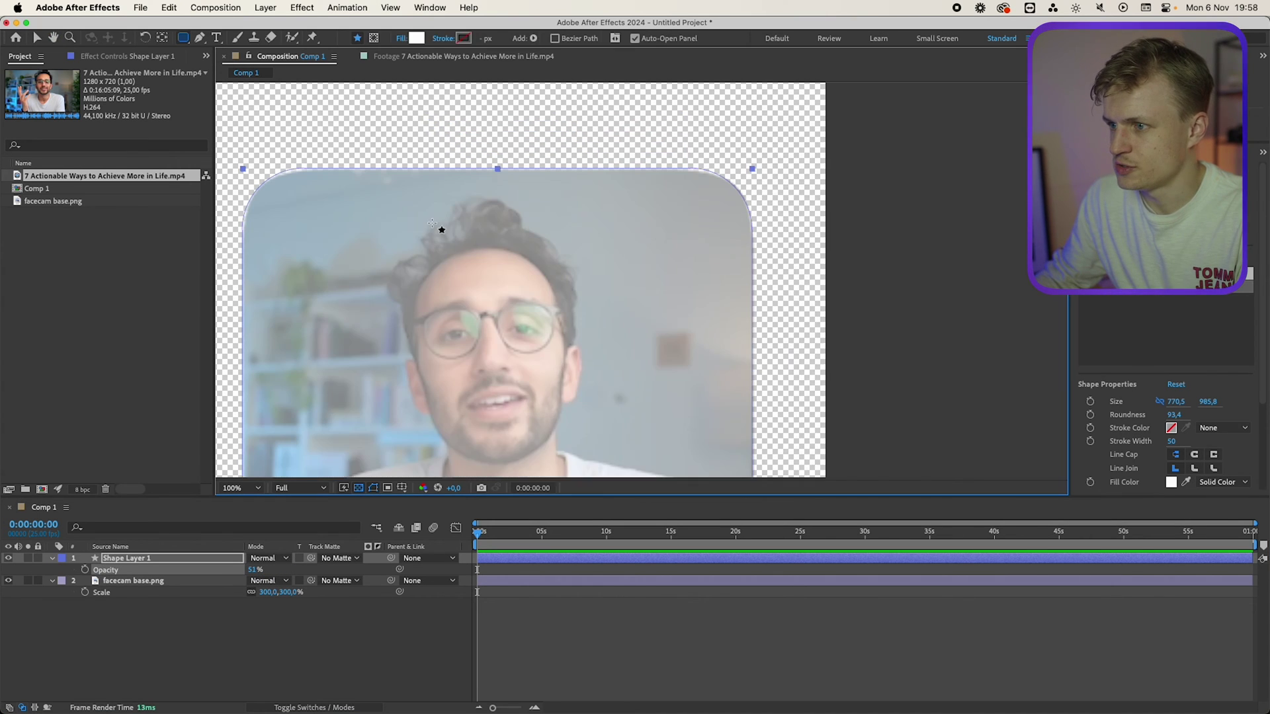
left_click(1169, 415)
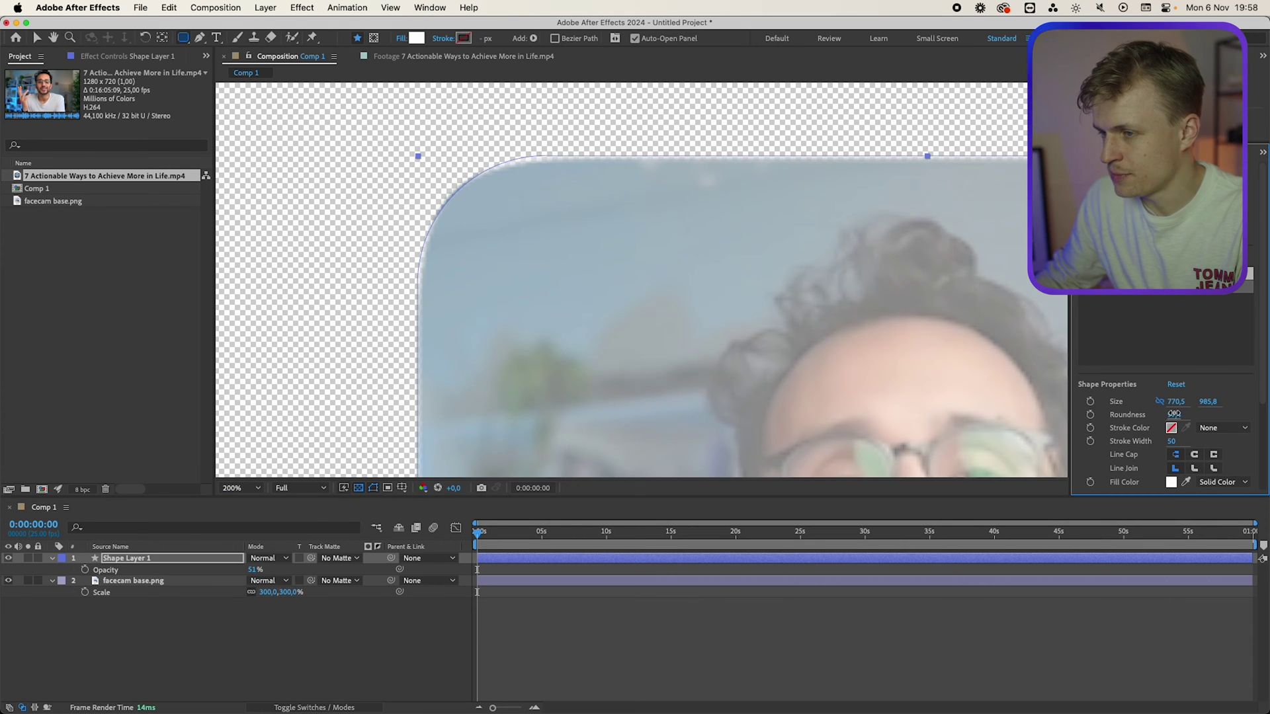
scroll(885, 286, "down", 1)
left_click_drag(825, 285, 885, 292)
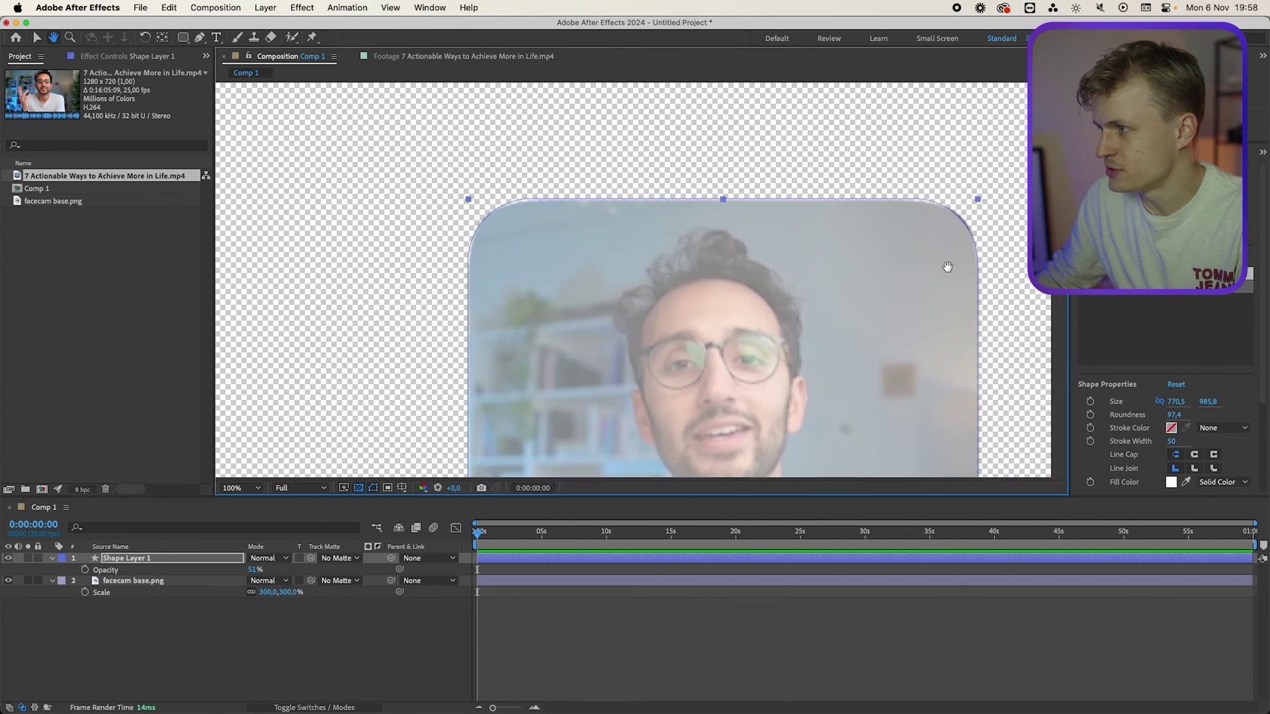
left_click_drag(996, 197, 782, 201)
left_click_drag(446, 360, 488, 421)
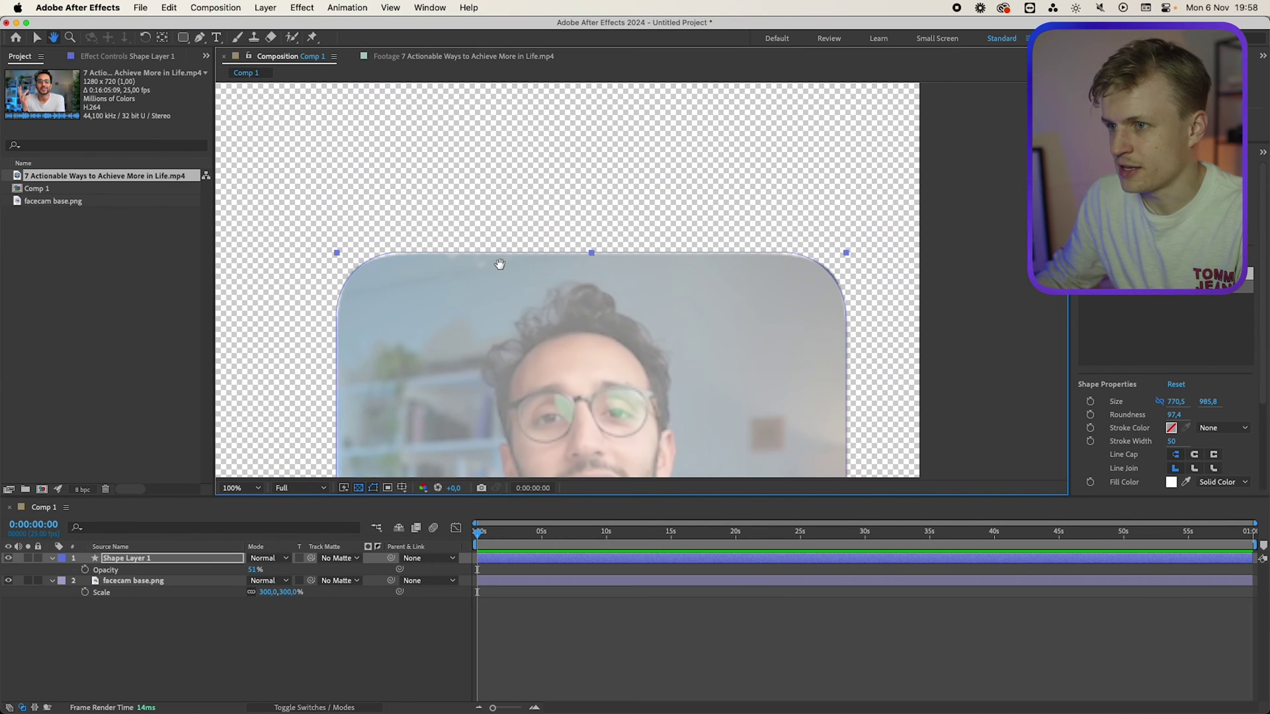
left_click(199, 562)
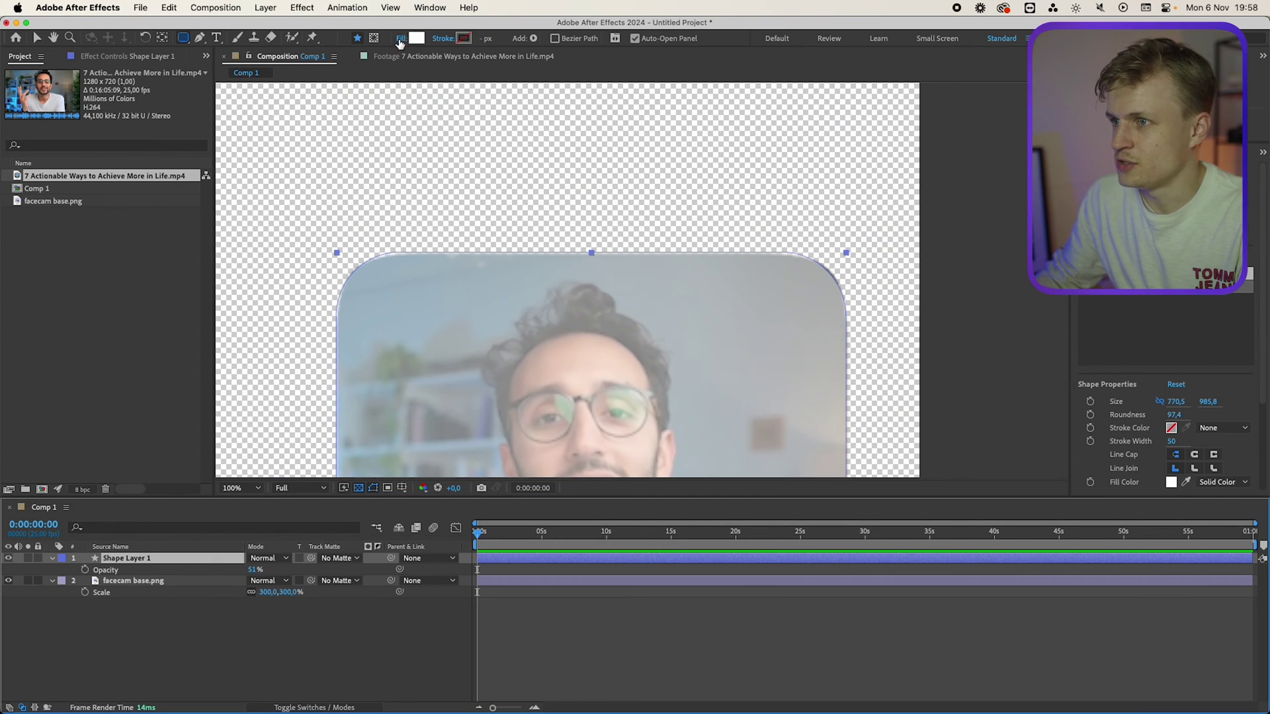
Remove the rounded rectangle's fill and give it a 6 px stroke in the pale lavender F4F0FF.
left_click(399, 39)
left_click(569, 316)
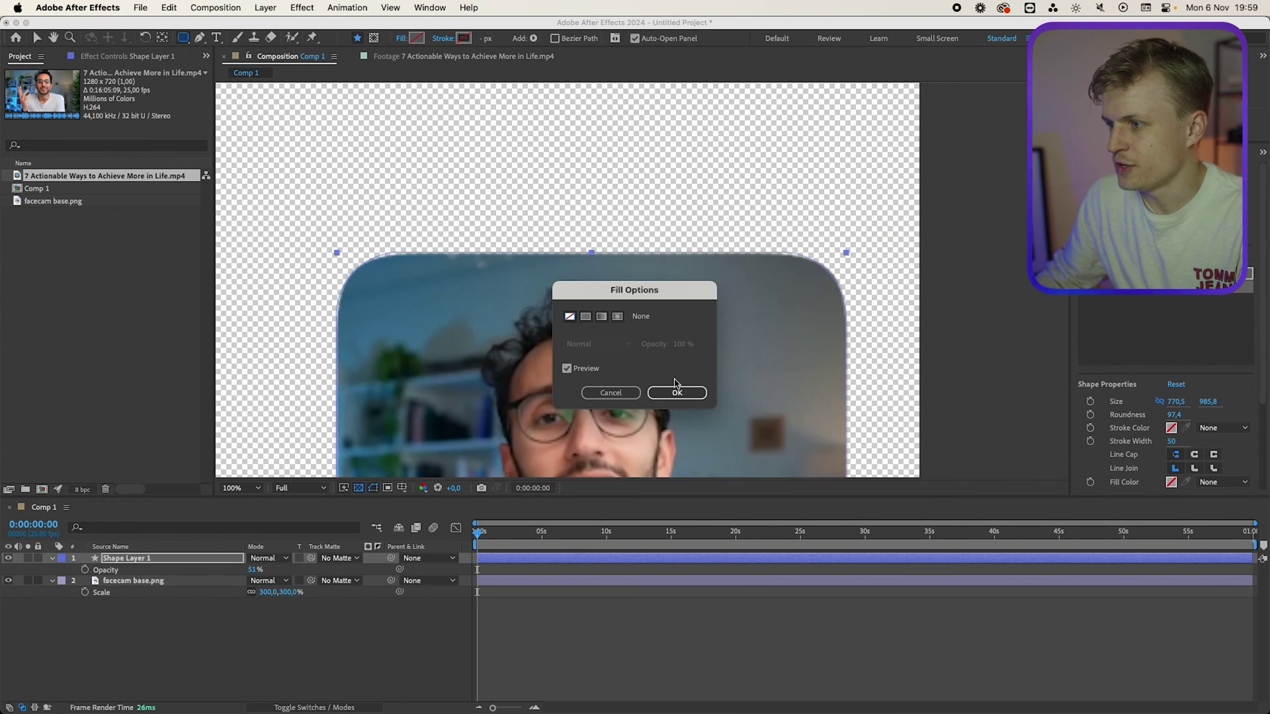
left_click(677, 394)
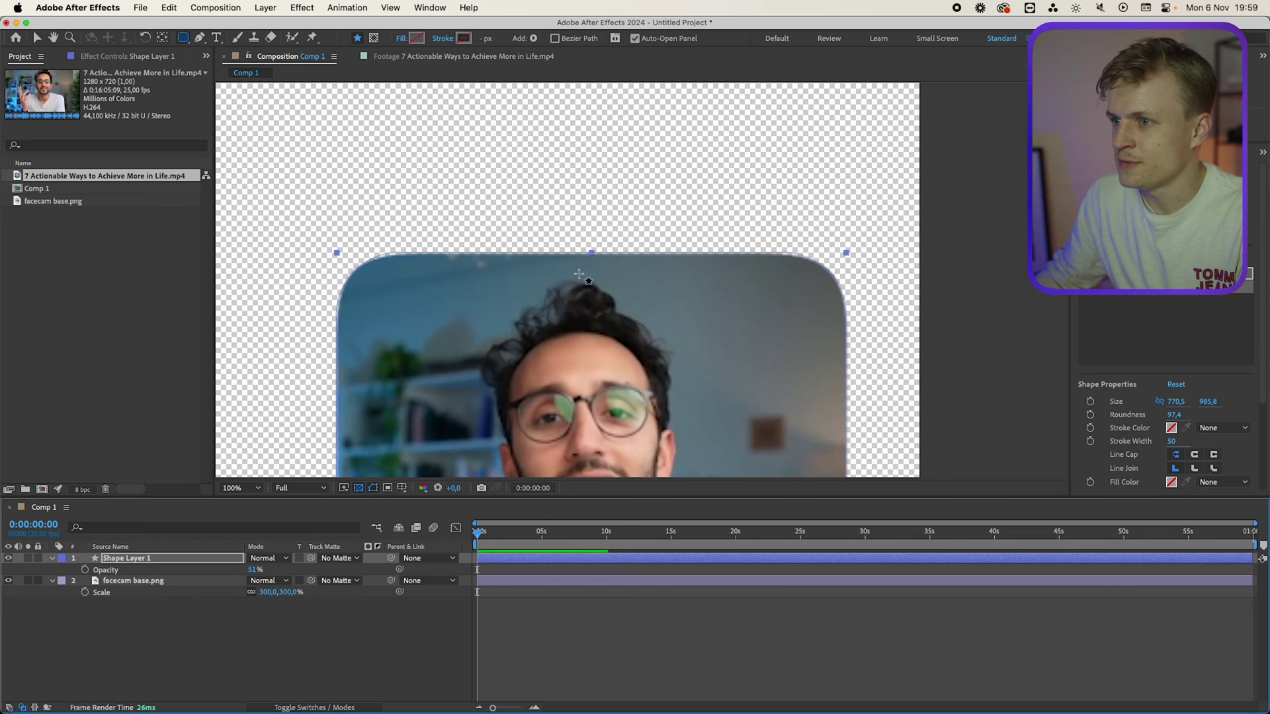
left_click(446, 38)
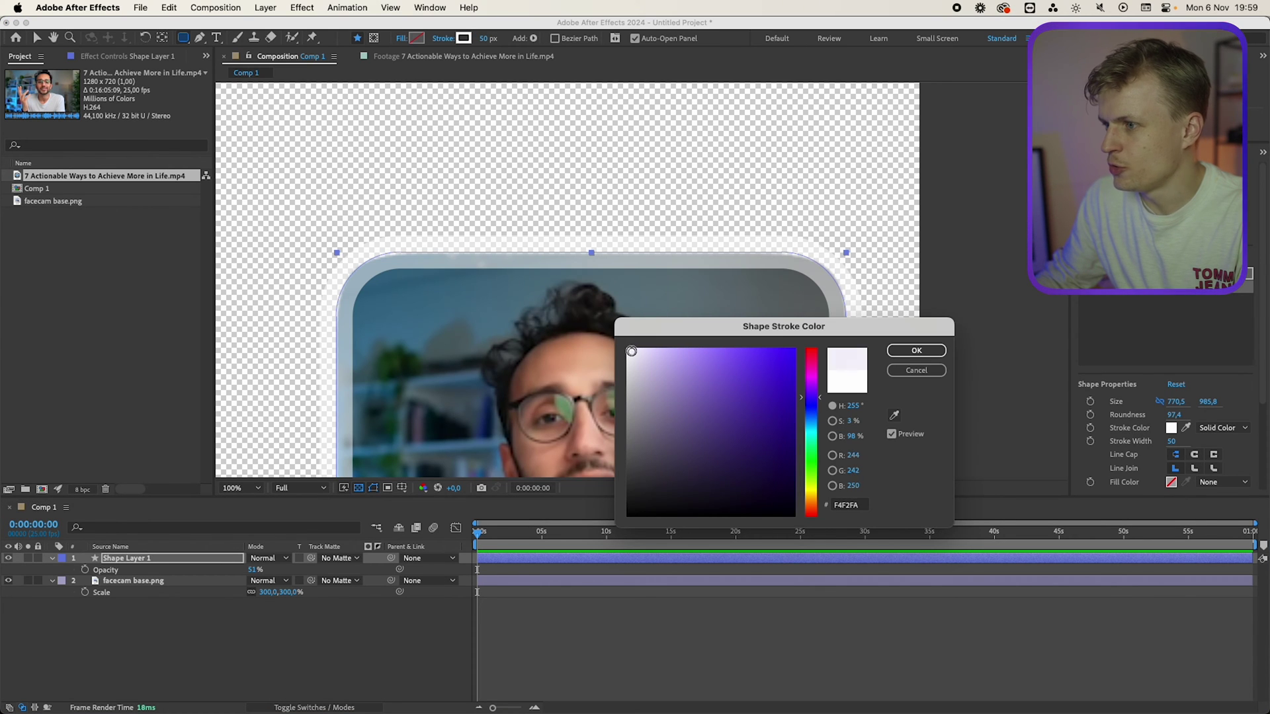
left_click_drag(631, 351, 636, 346)
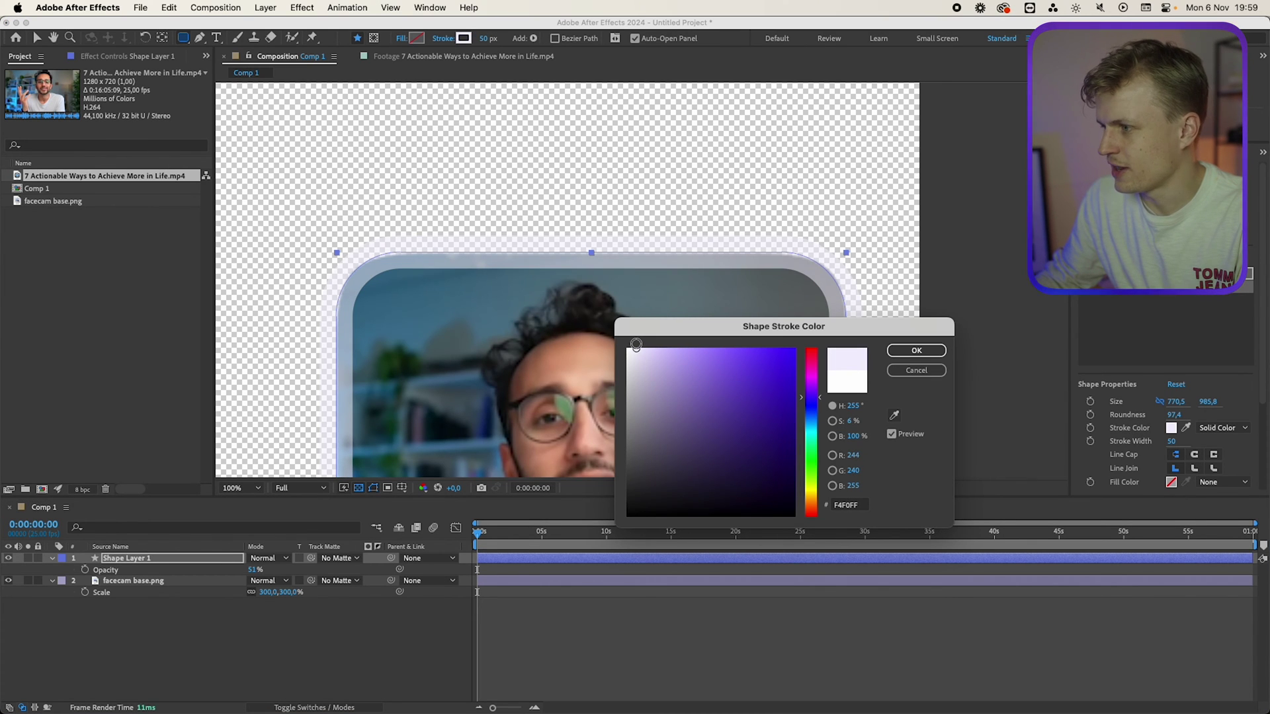
key("Return")
left_click_drag(484, 38, 455, 40)
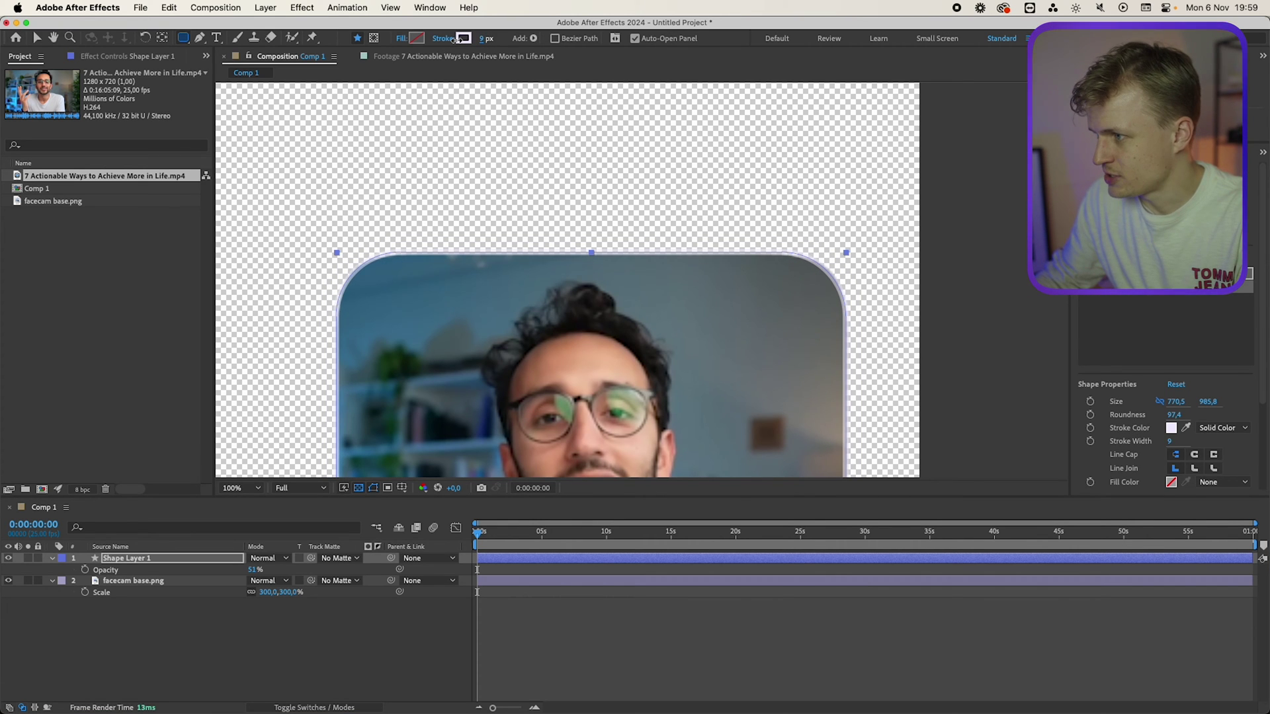
left_click_drag(456, 39, 453, 40)
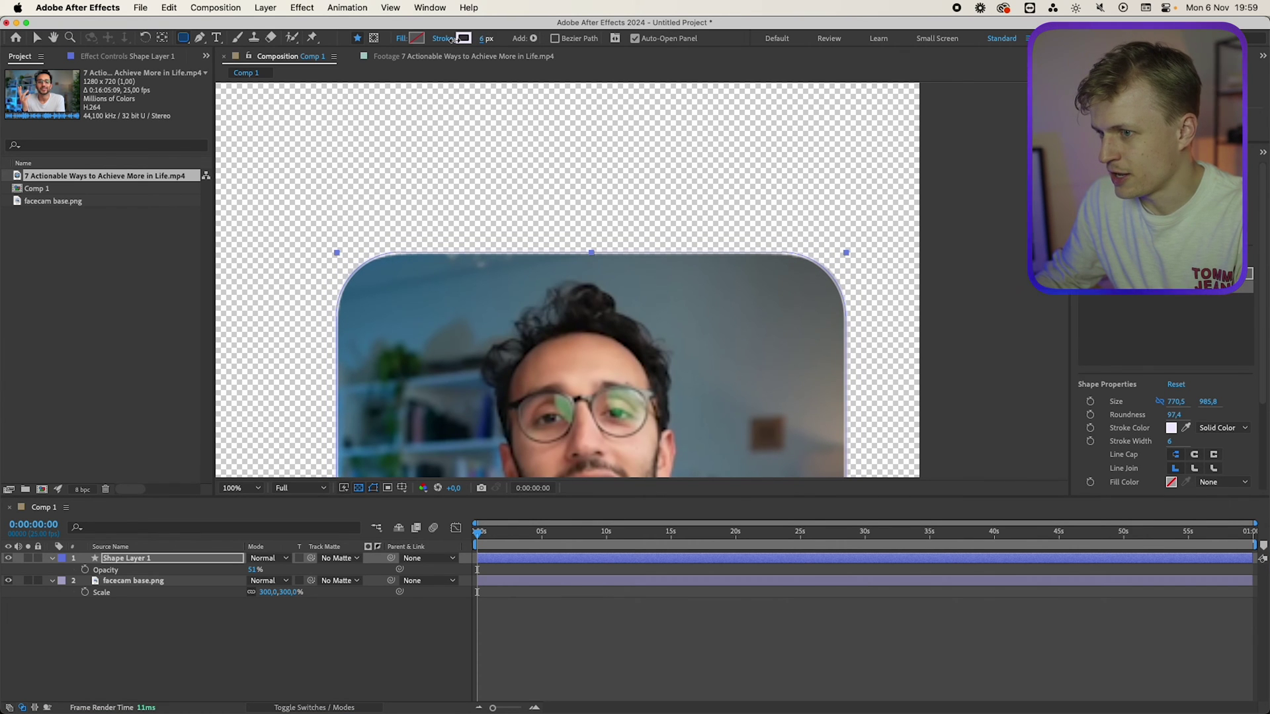
Set the shape layer's opacity to 100% and turn off the composition's transparency grid.
left_click_drag(255, 570, 467, 558)
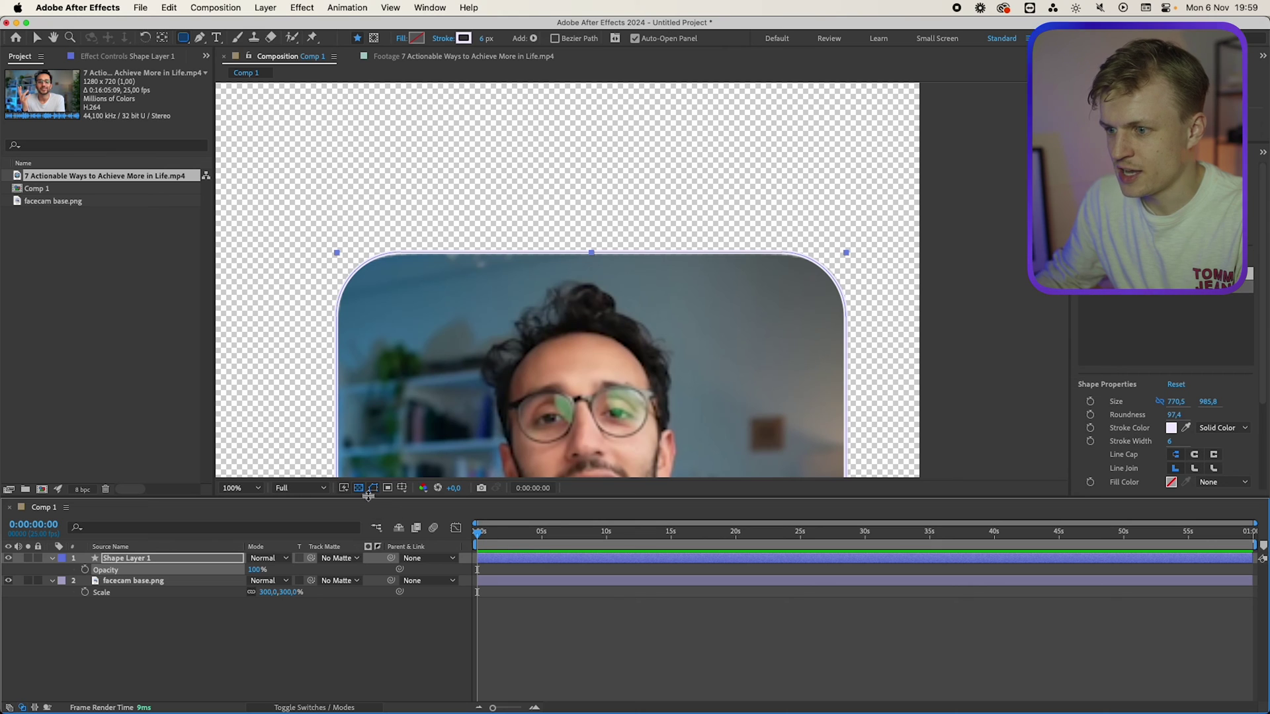
left_click(358, 489)
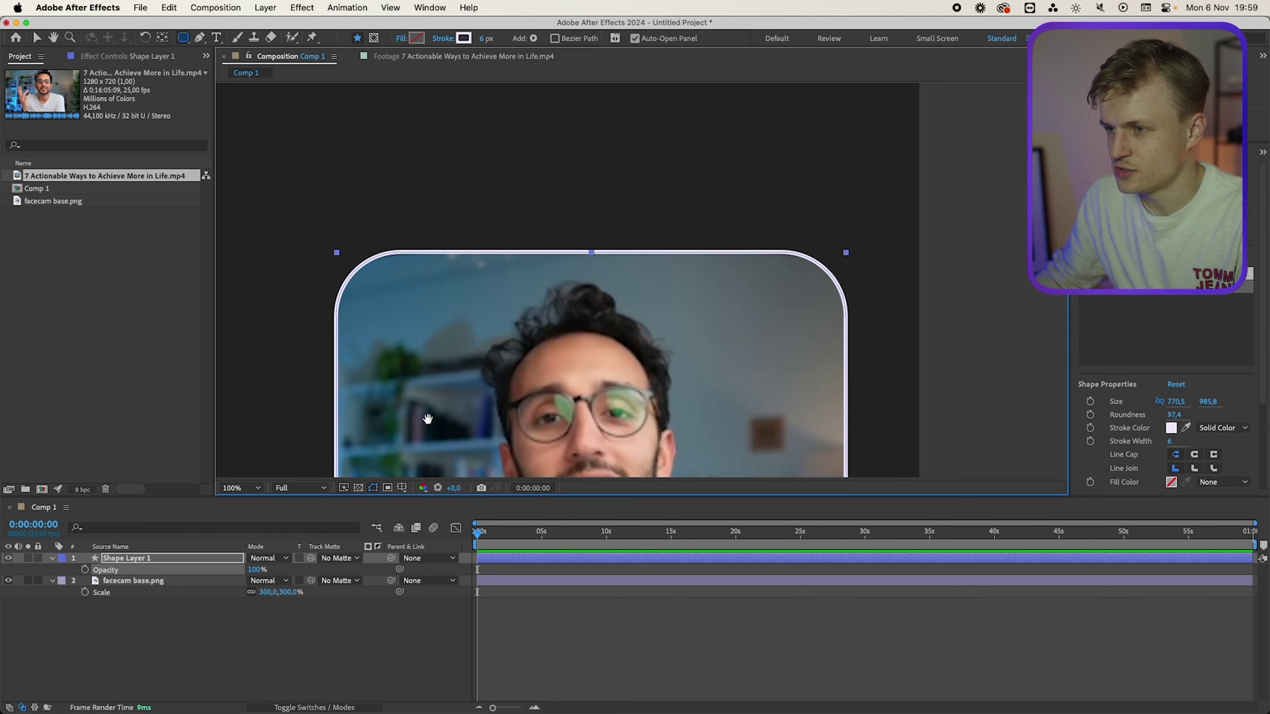
left_click_drag(461, 324, 475, 190)
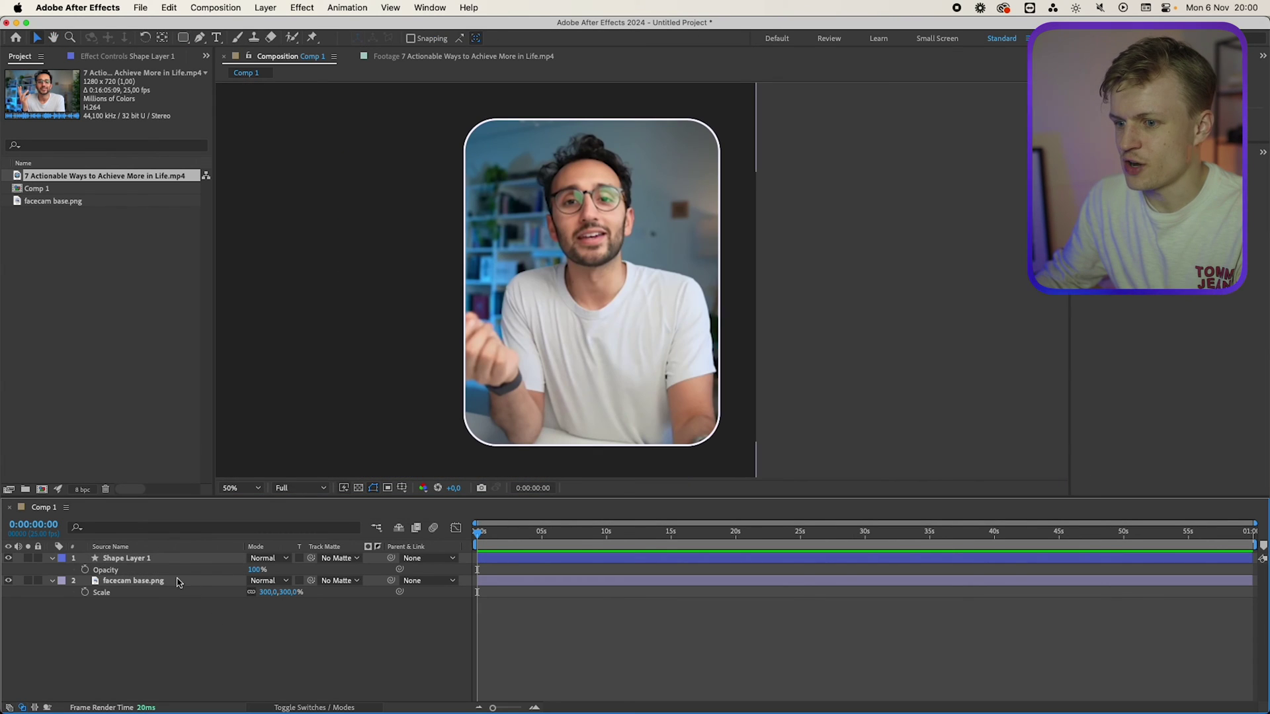
Find the Glow effect and apply it to Shape Layer 1.
left_click(168, 558)
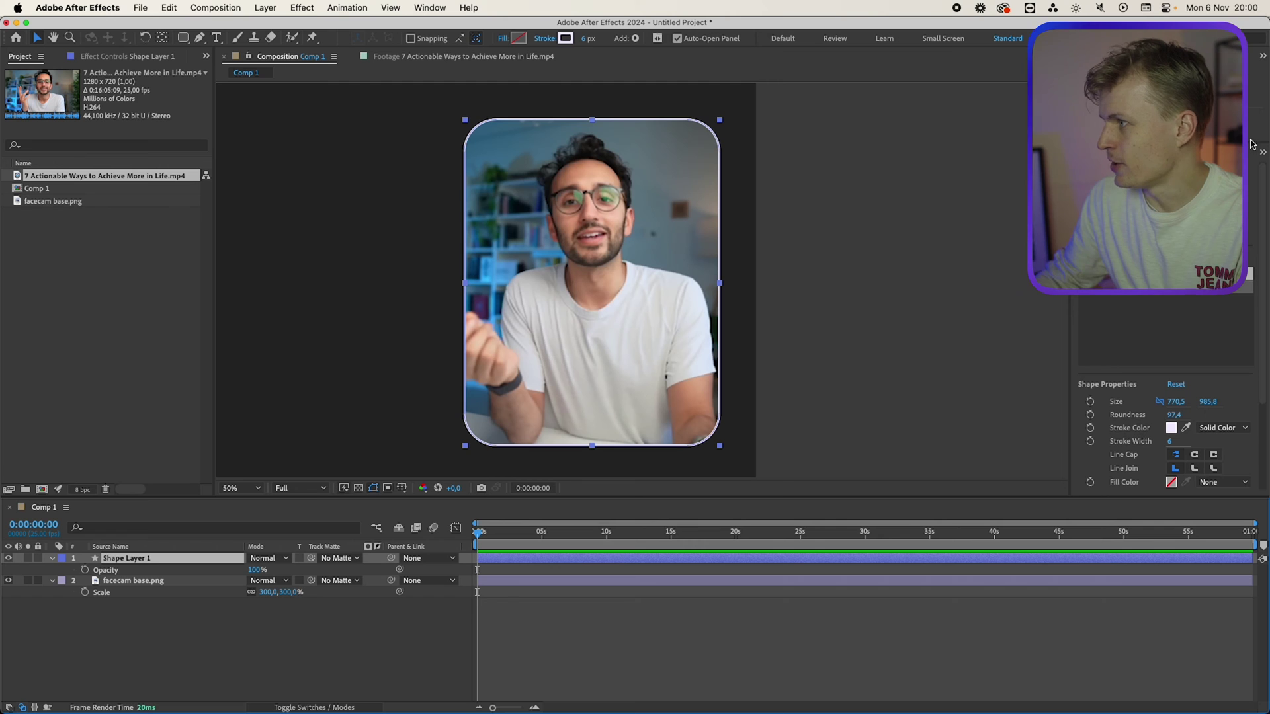
key("super+5")
type("glow")
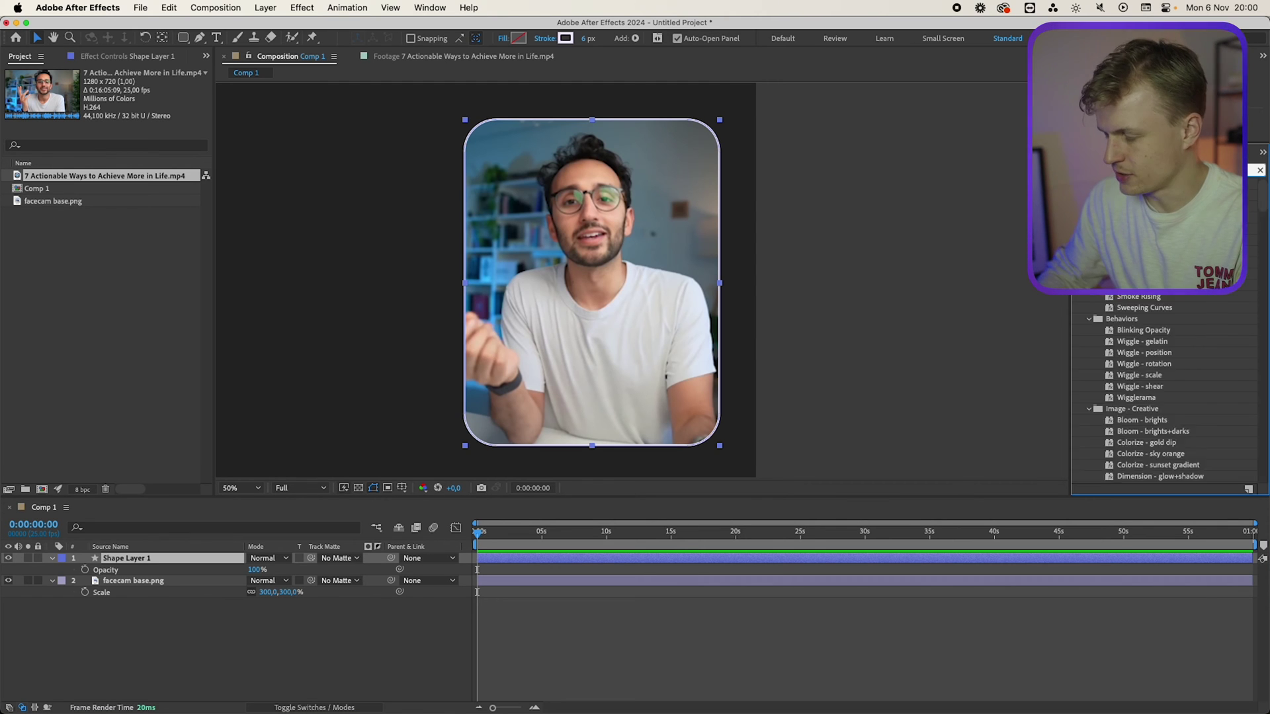
double_click(1111, 251)
scroll(544, 201, "up", 1)
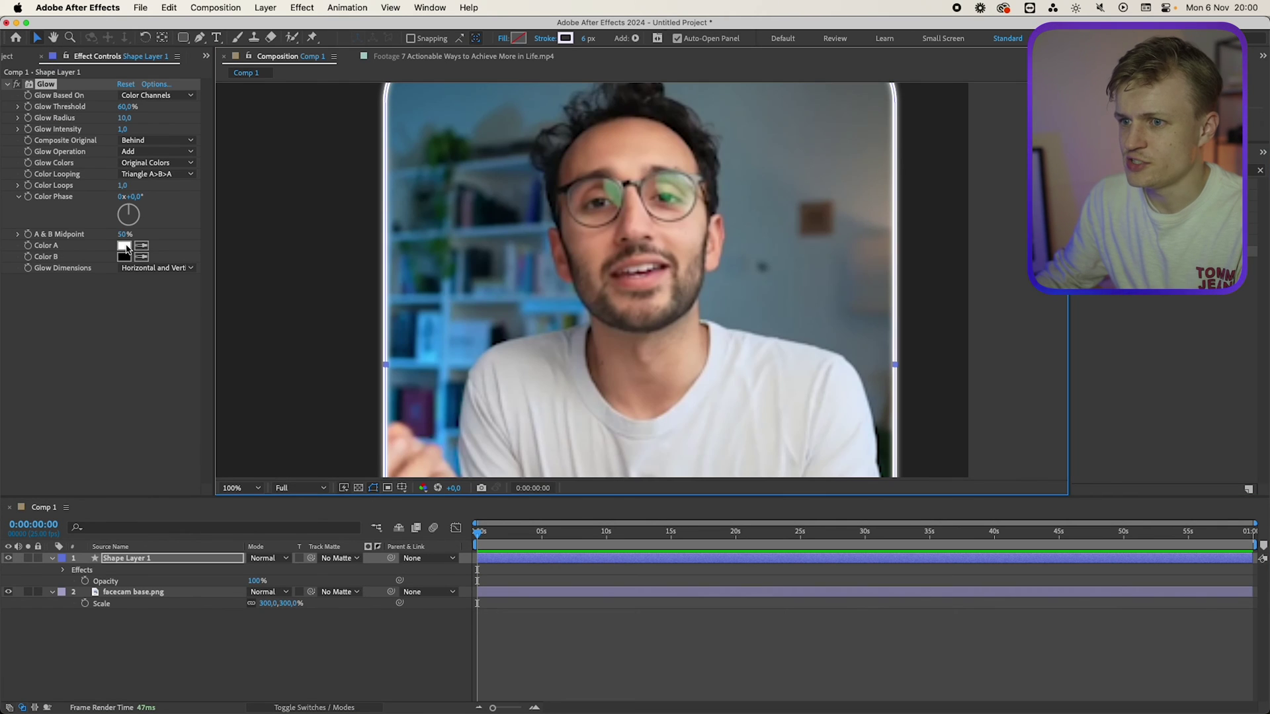
Color the Glow using A & B Colors with 1500FF as Color A, and set the glow radius to 53.
left_click(124, 246)
left_click(808, 404)
left_click_drag(780, 395, 826, 322)
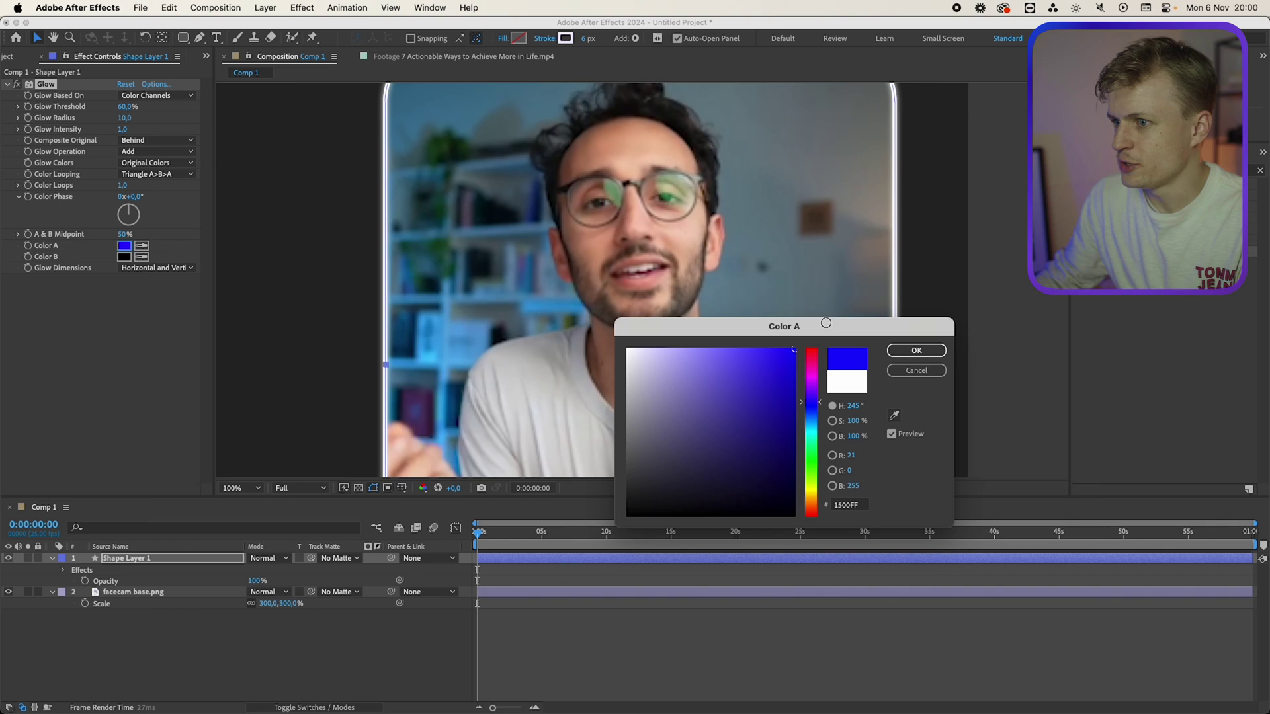
left_click(943, 352)
left_click(138, 164)
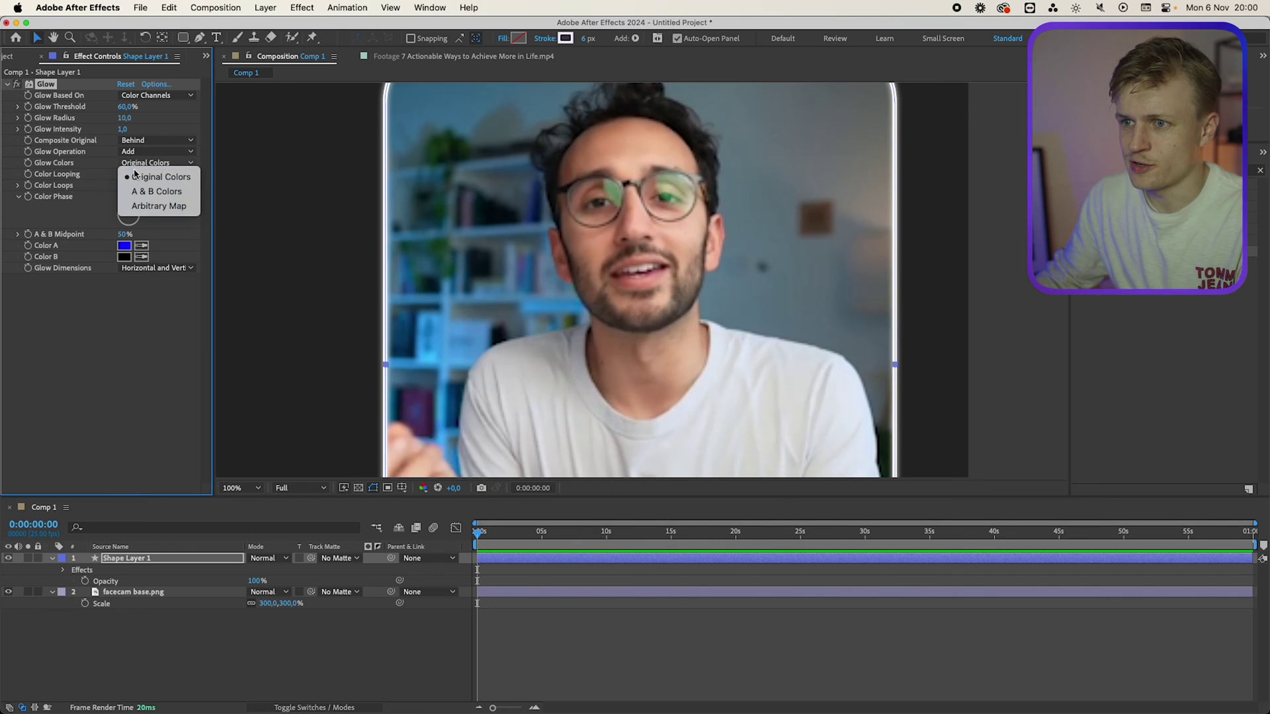
left_click(161, 194)
left_click_drag(124, 117, 152, 115)
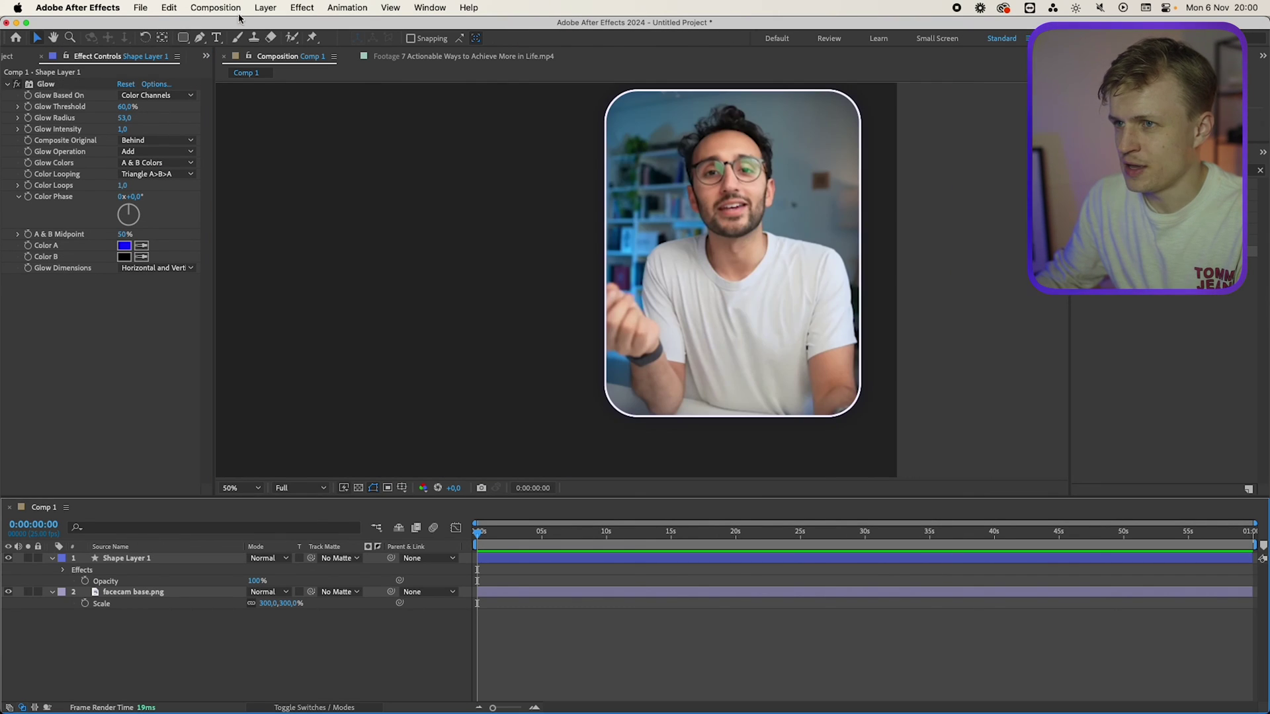
Create a white solid of 3840 x 2160 px and place it beneath the facecam image layer.
left_click(264, 7)
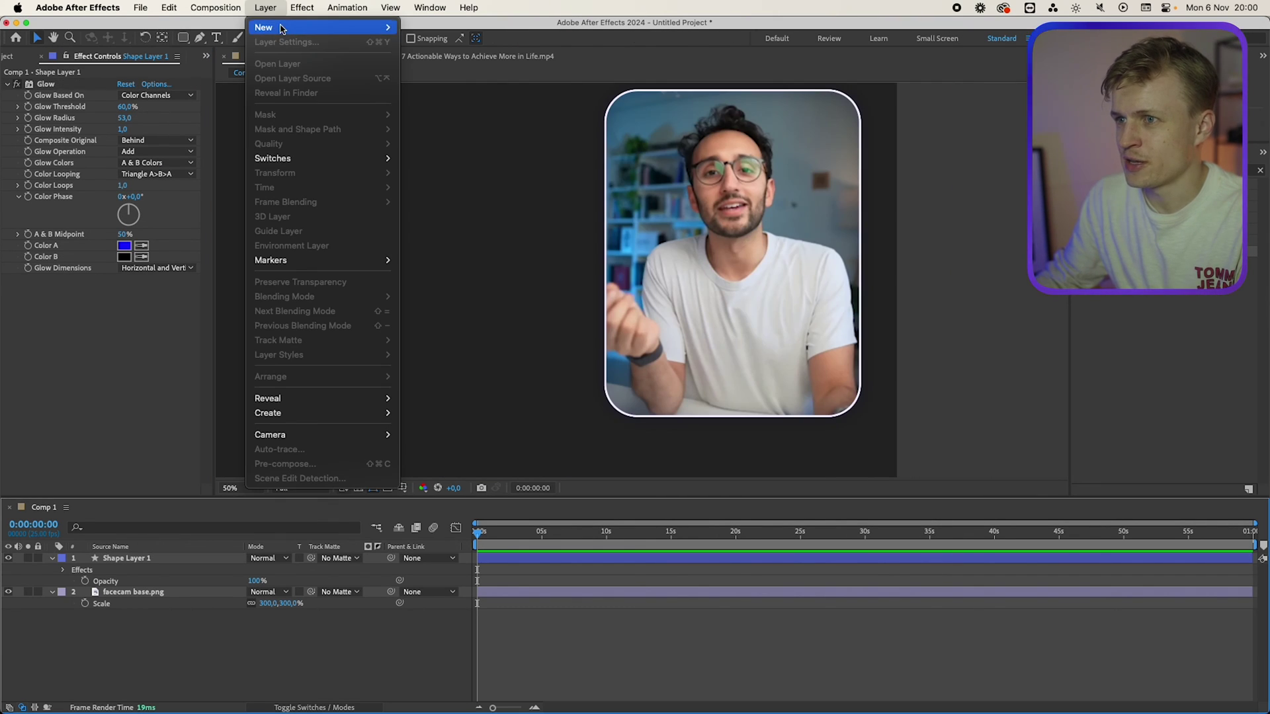
left_click(420, 42)
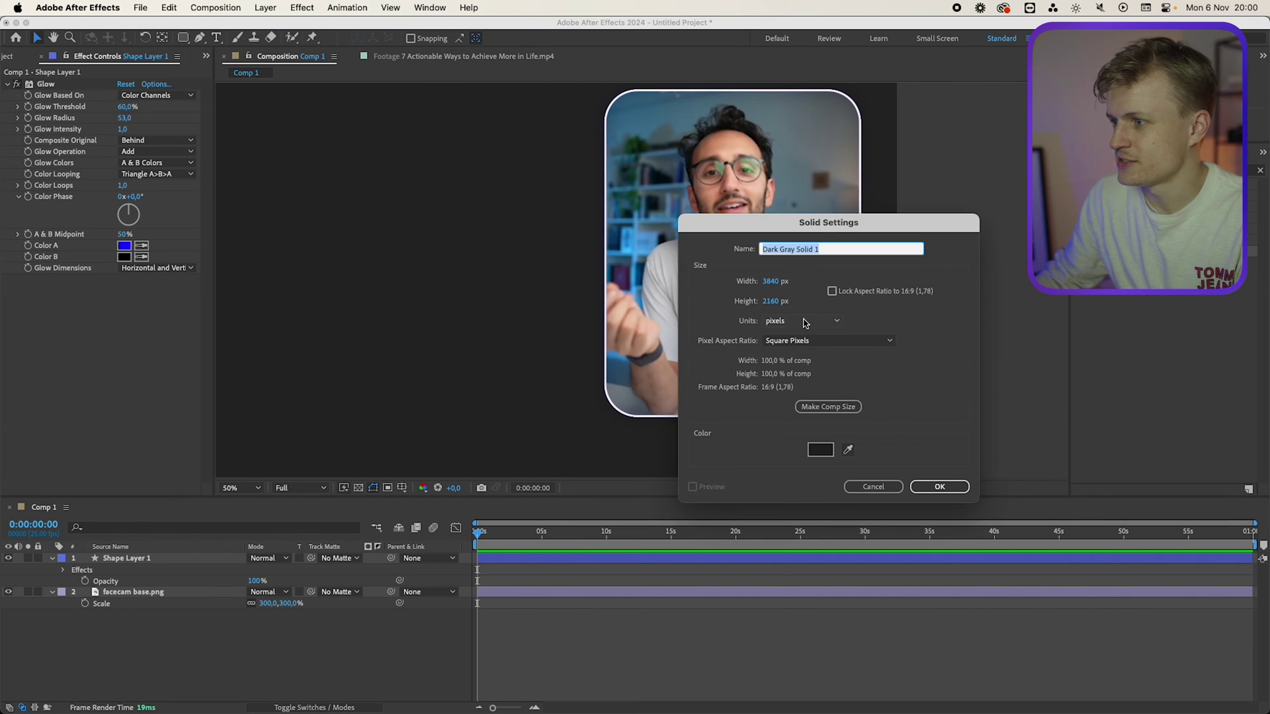
left_click(820, 444)
left_click_drag(647, 334, 625, 340)
left_click(916, 350)
left_click(945, 487)
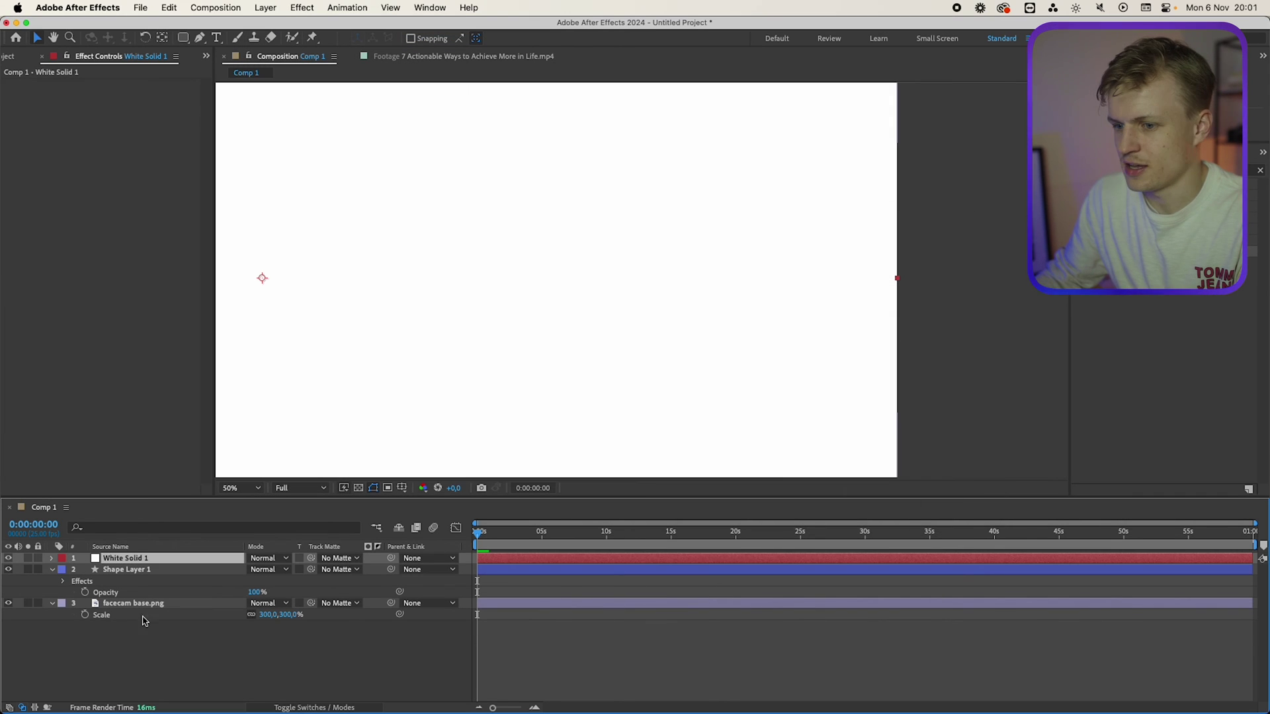
left_click_drag(102, 560, 106, 619)
Try different Glow threshold and radius values on the shape layer's border and undo both changes.
key("period")
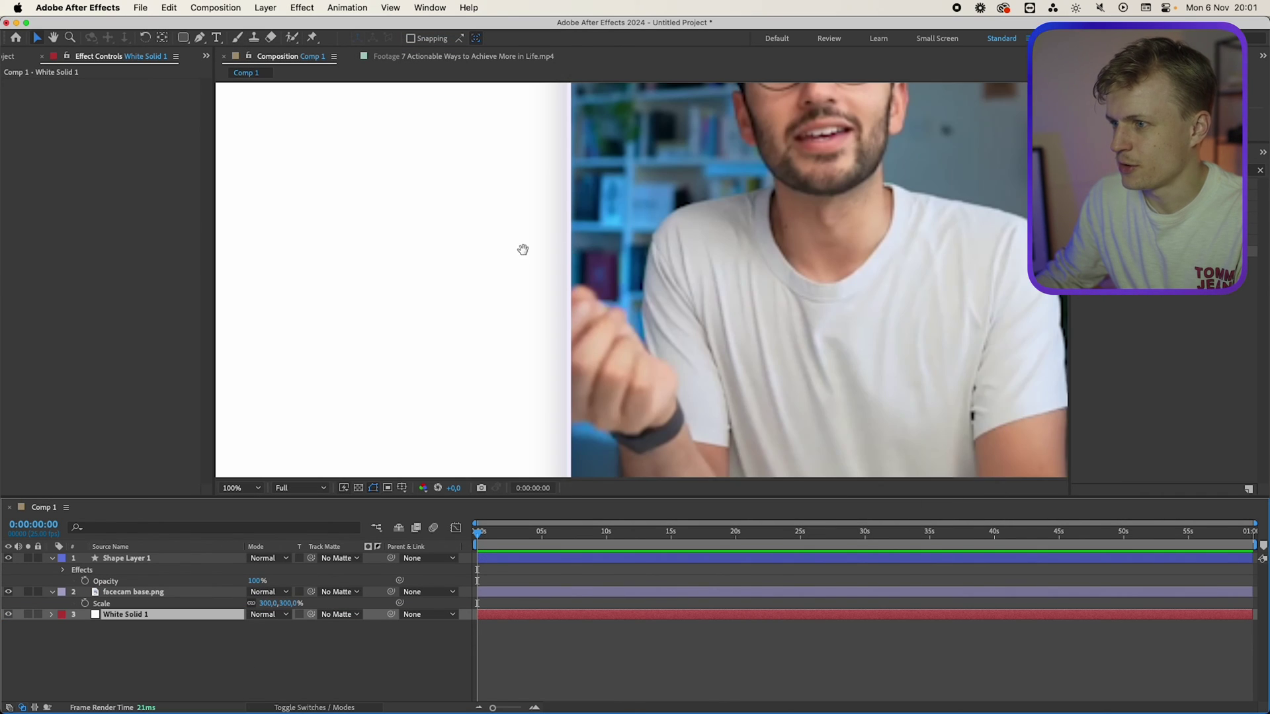
key("h")
left_click_drag(522, 249, 470, 400)
key("period")
left_click_drag(448, 288, 425, 366)
key("v")
left_click(131, 558)
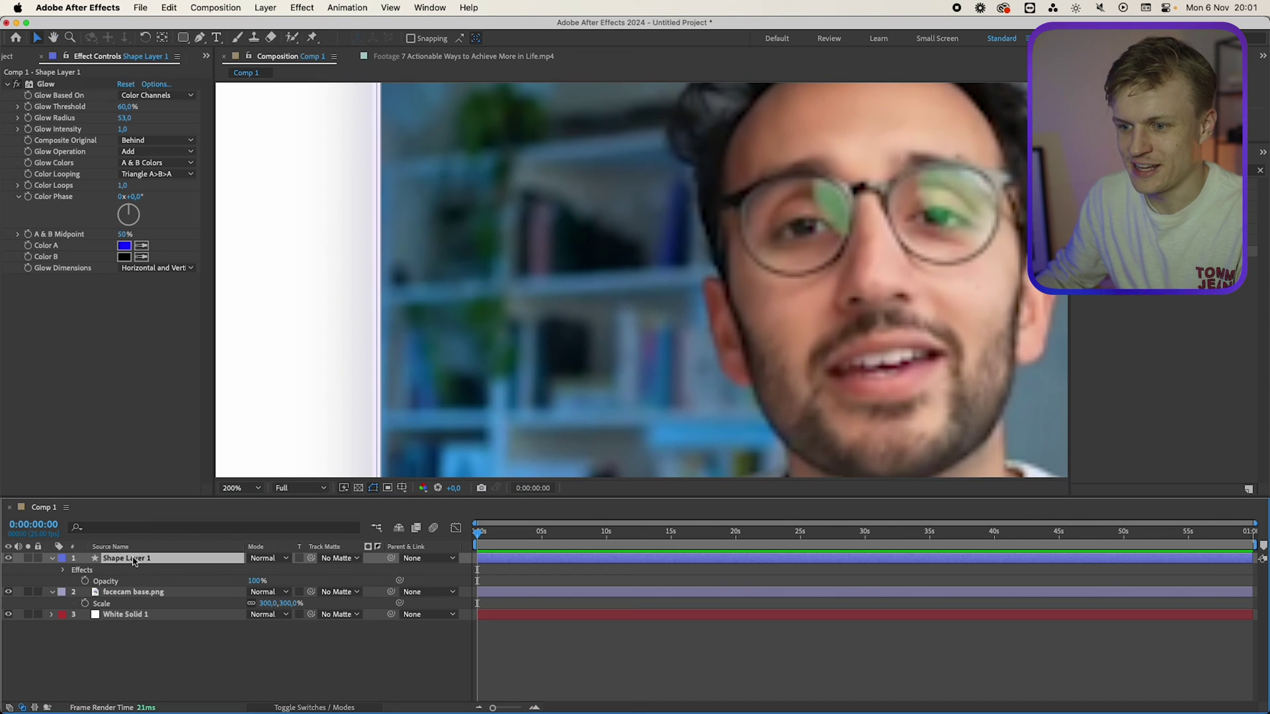
left_click_drag(126, 106, 232, 104)
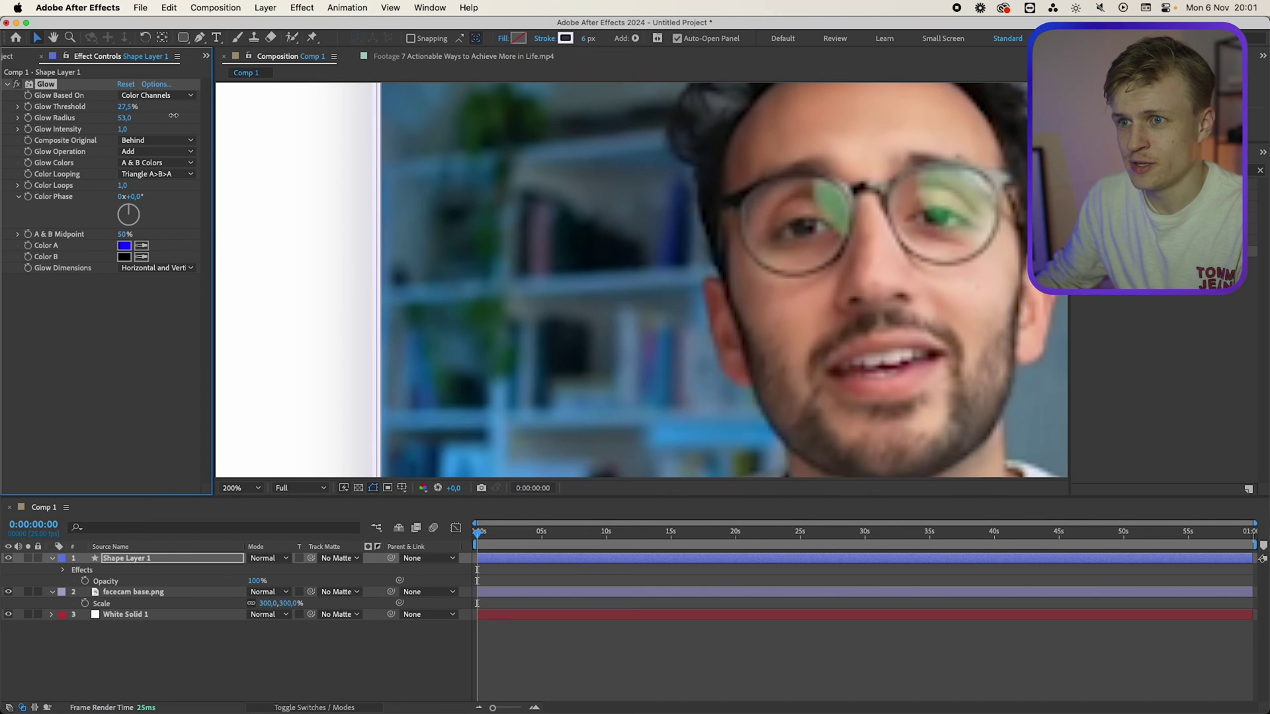
key("super+z")
left_click_drag(119, 119, 588, 99)
key("super+z")
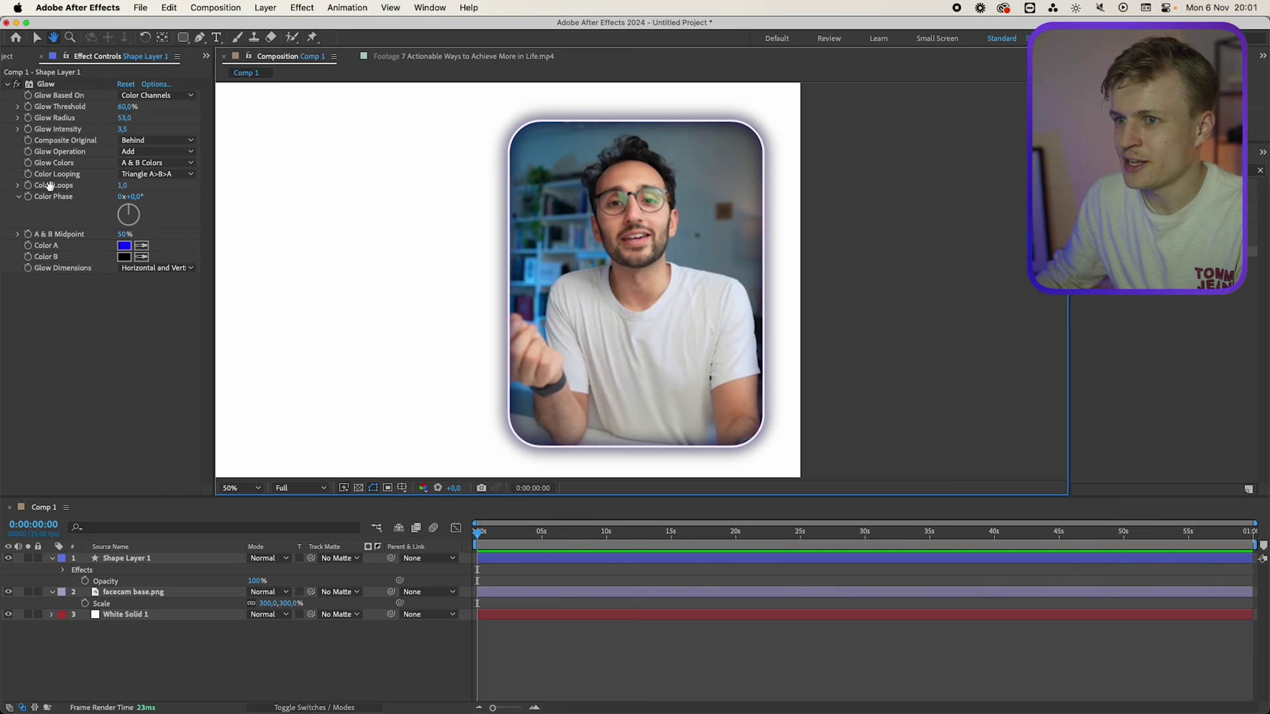
Set the Glow's Color B to the violet-blue 4200FF.
key("v")
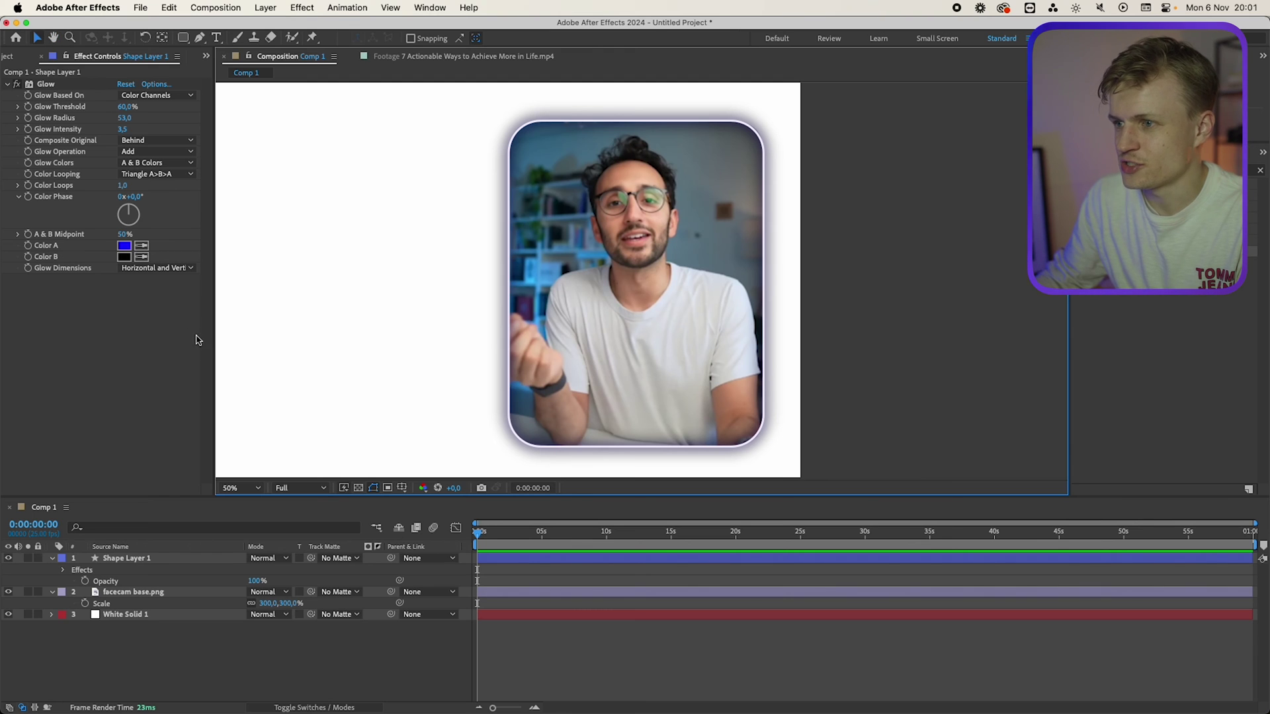
left_click(125, 256)
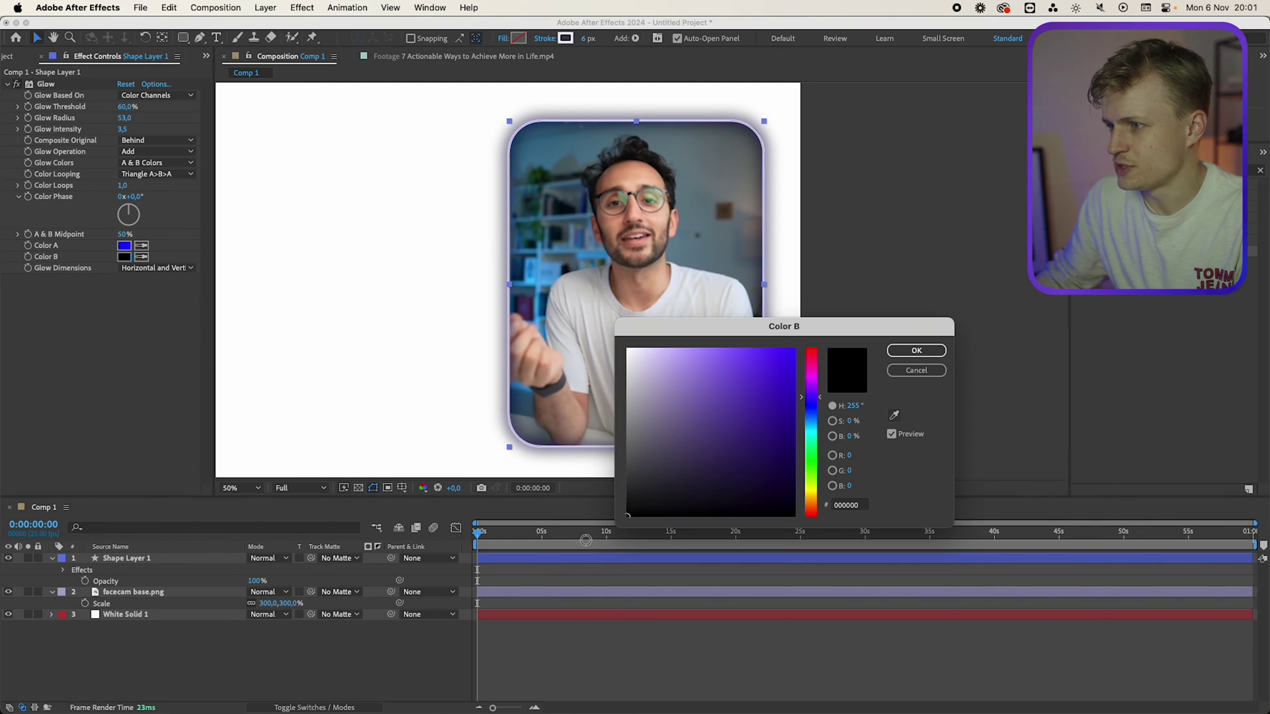
mouse_move(708, 452)
left_mouse_down()
mouse_move(734, 371)
mouse_move(765, 373)
mouse_move(784, 294)
mouse_move(680, 397)
mouse_move(799, 326)
left_mouse_up()
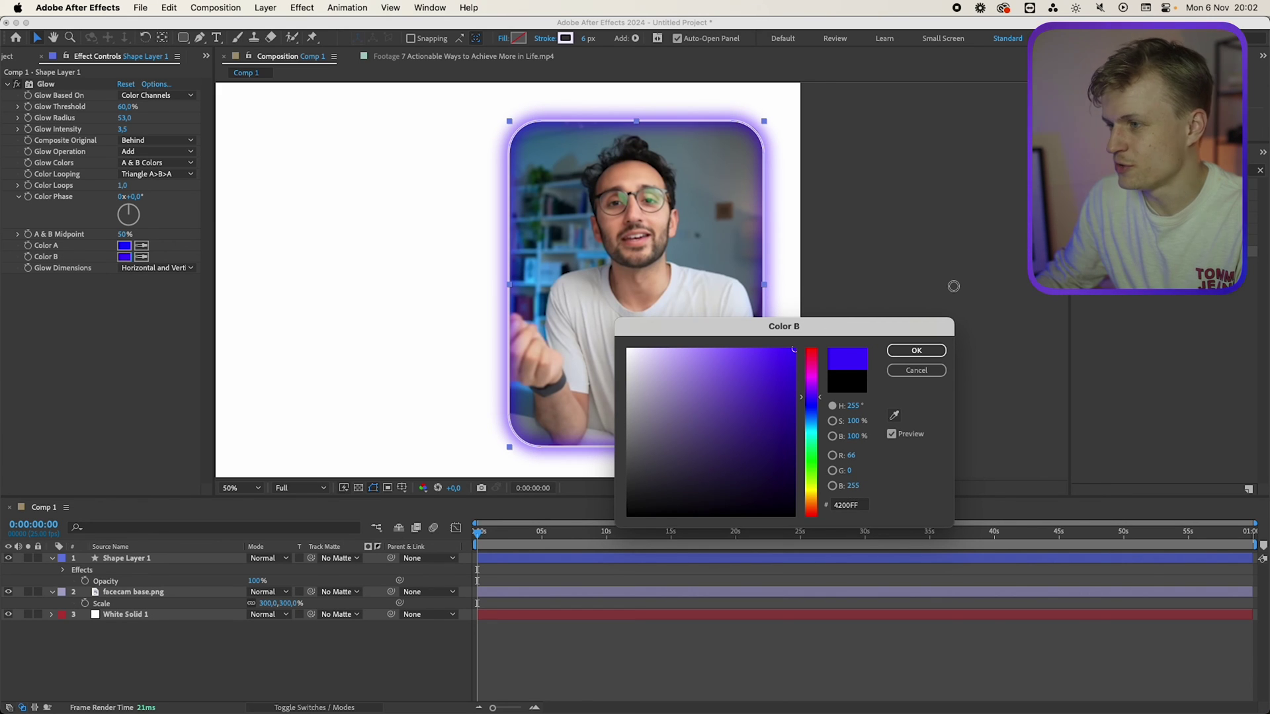
left_click(915, 351)
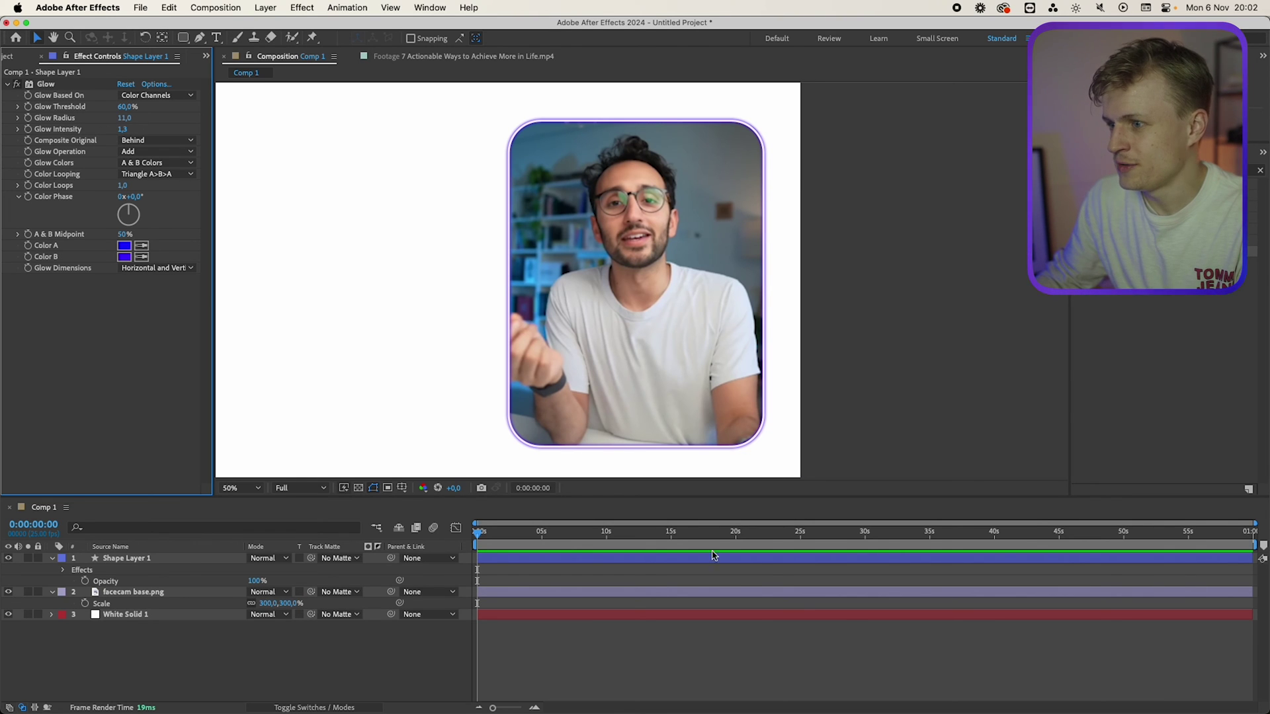
Add a Drop Shadow layer style to Shape Layer 1 with distance 0 and an increased size, and collapse the layer.
right_click(131, 558)
mouse_move(233, 366)
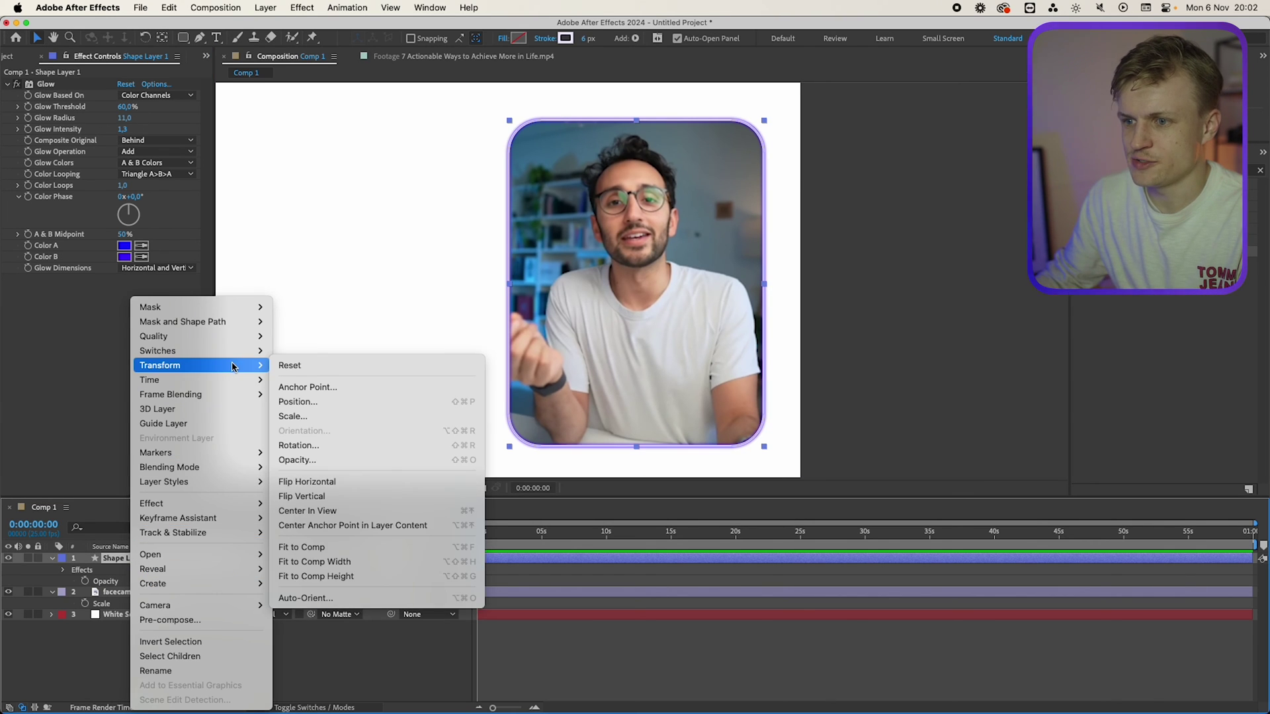
mouse_move(214, 468)
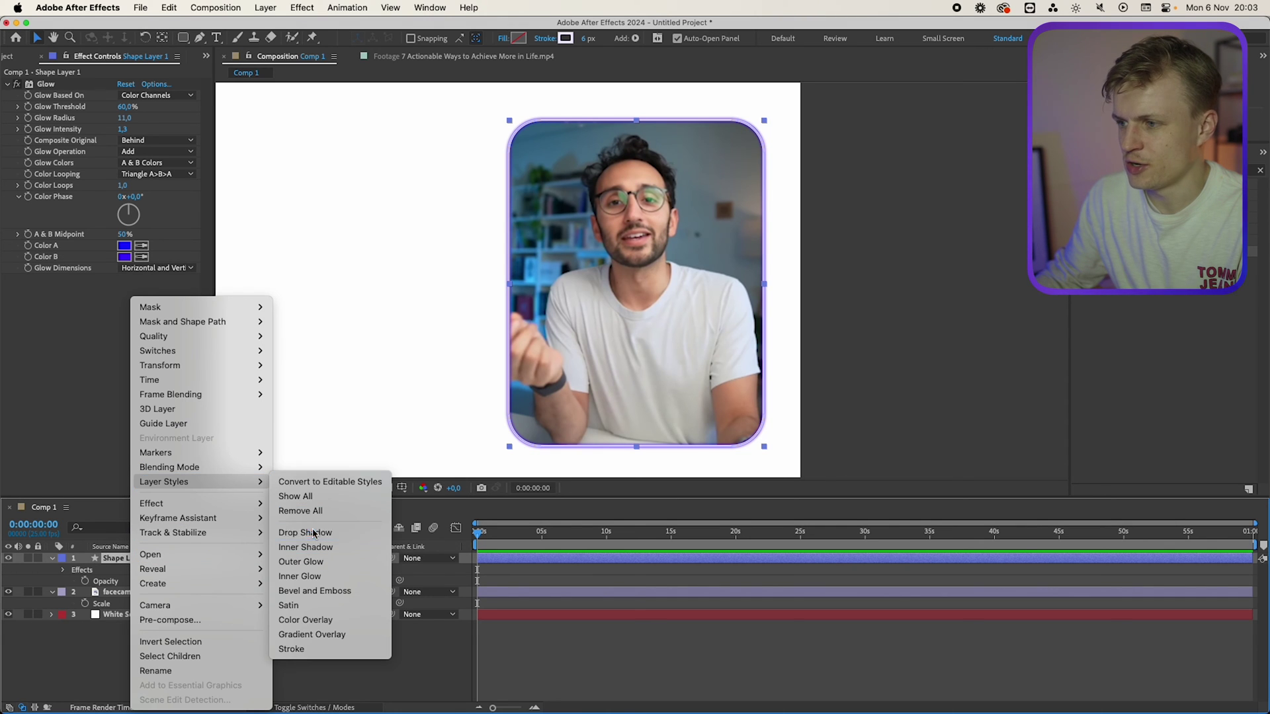
left_click(314, 533)
scroll(246, 624, "down", 1)
left_click(252, 640)
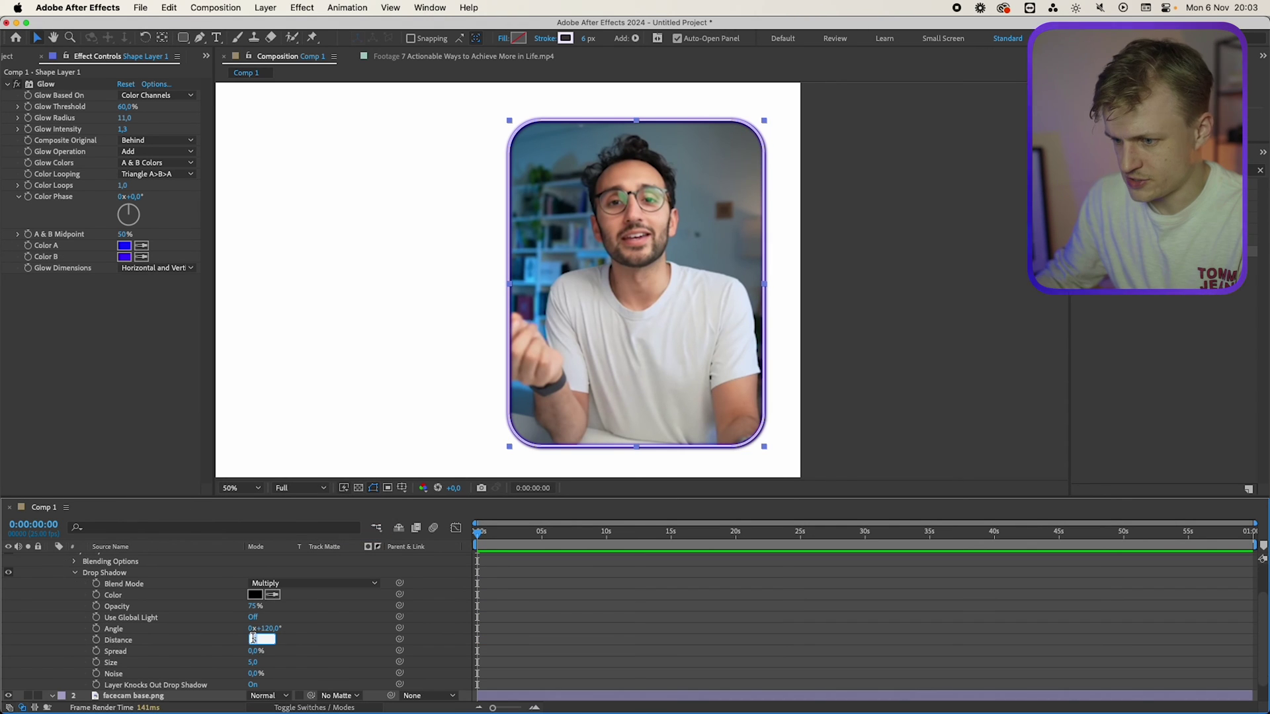
type("0")
key("Return")
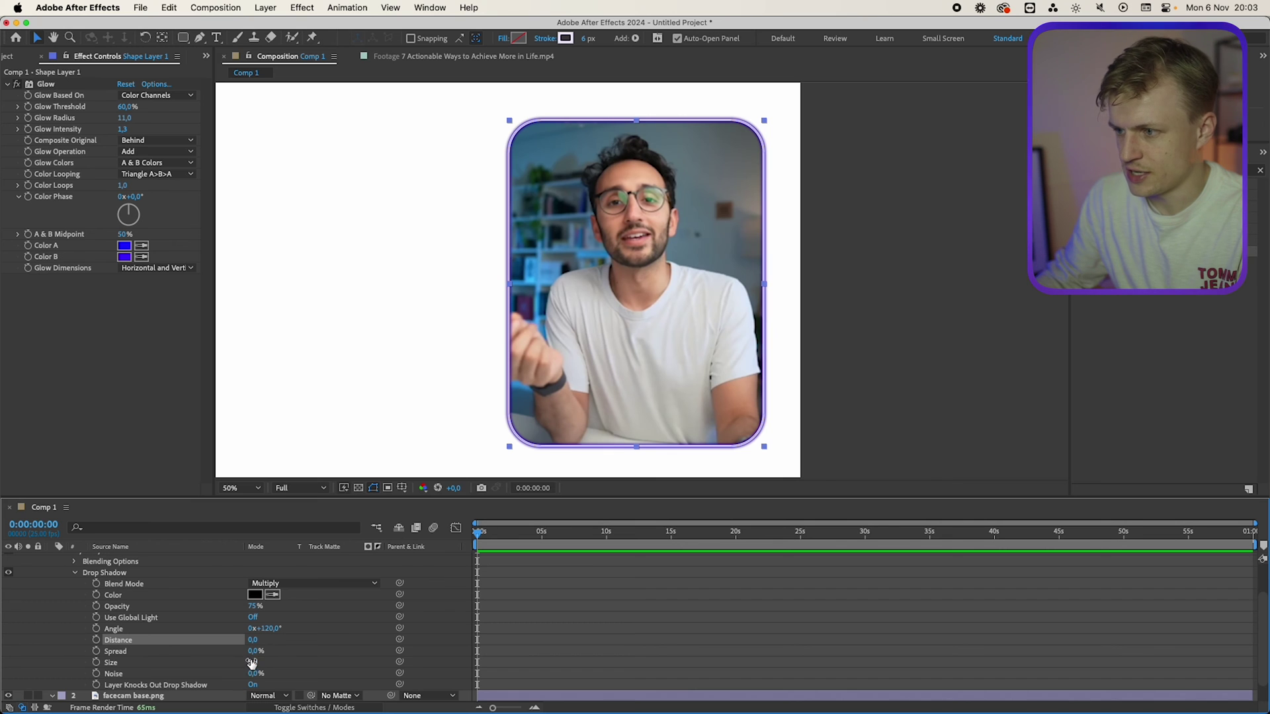
left_click_drag(253, 662, 282, 662)
scroll(265, 642, "up", 3)
left_click(51, 558)
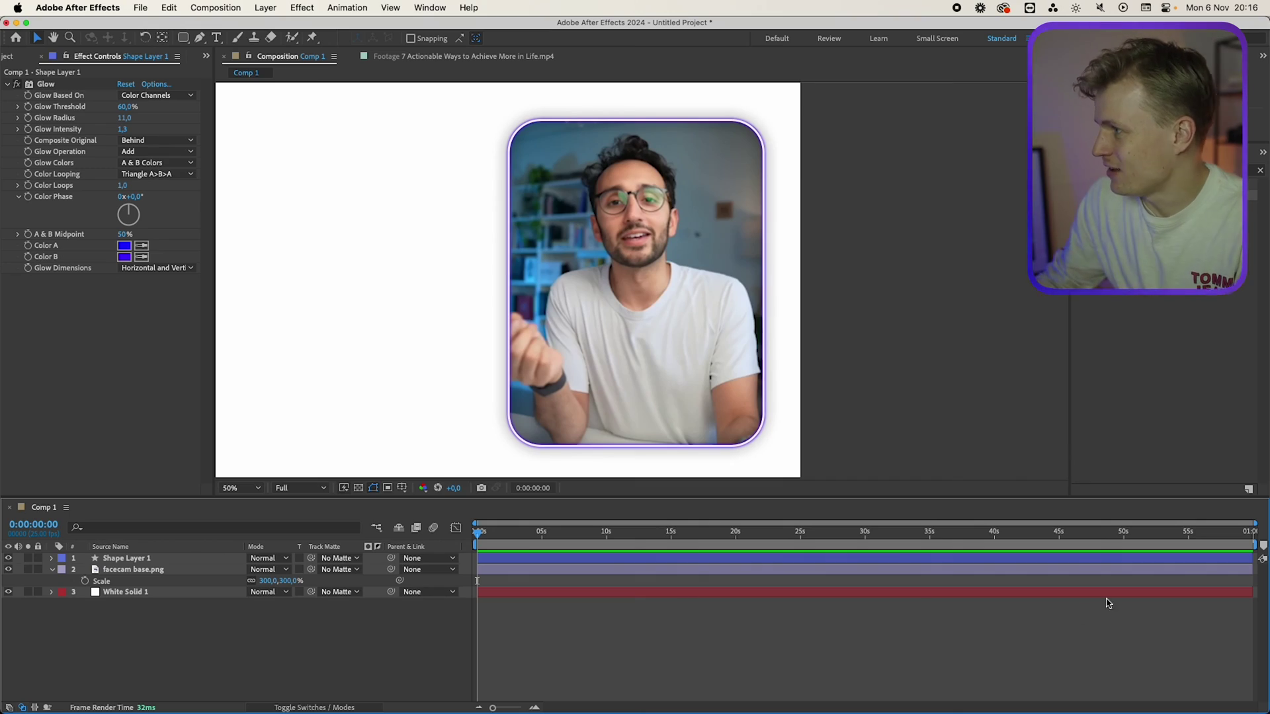
Apply the Vegas effect to Shape Layer 1 above Glow and set its color to red.
left_click_drag(1124, 194, 199, 557)
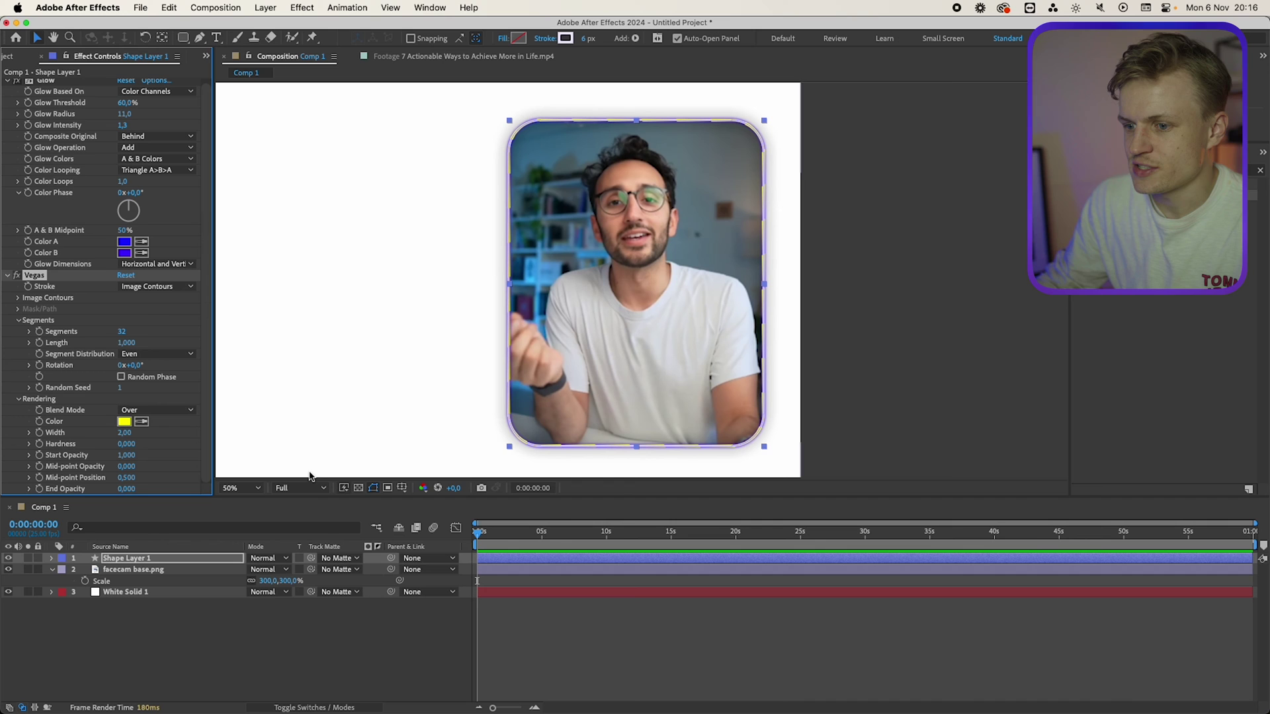
left_click_drag(35, 275, 45, 84)
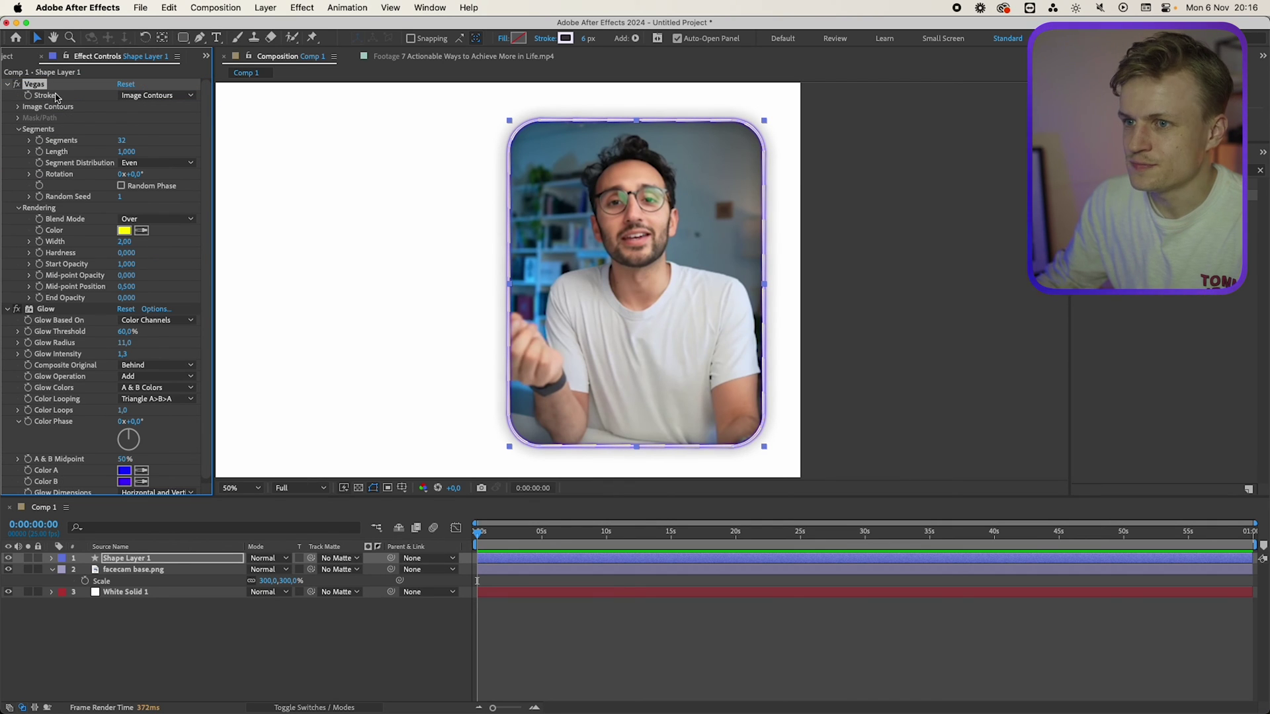
left_click(124, 231)
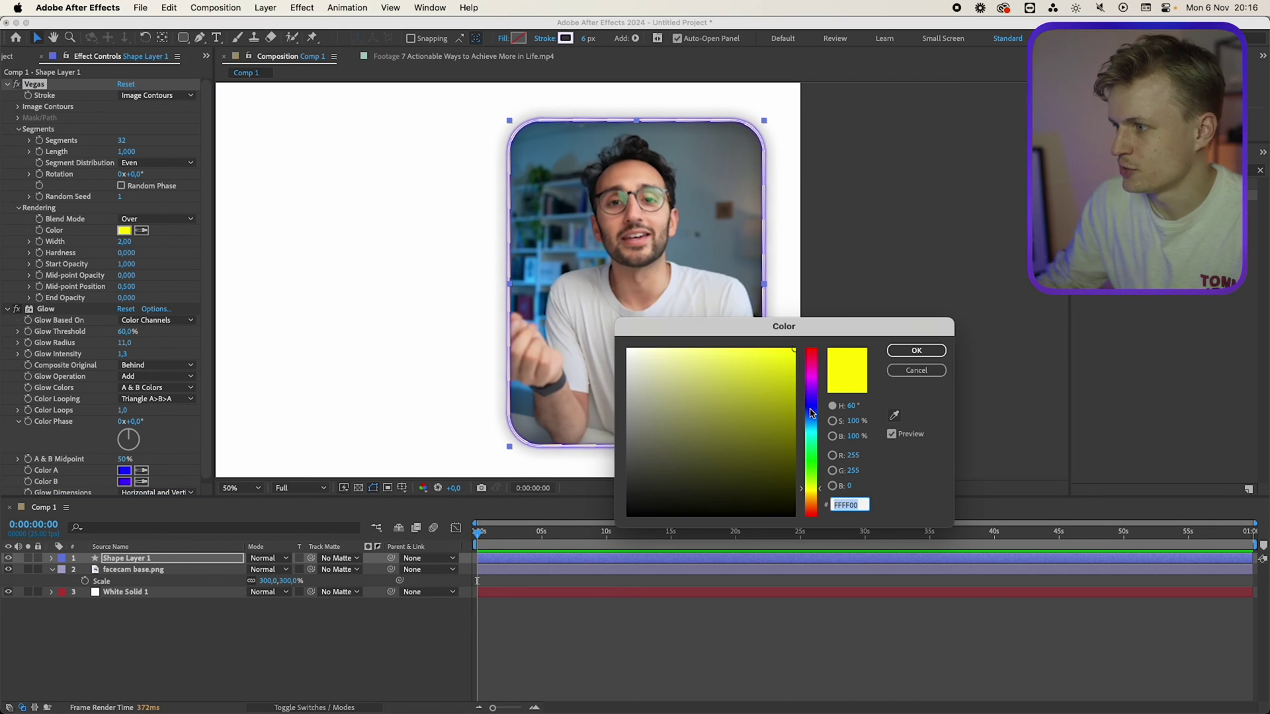
left_click_drag(812, 413, 812, 350)
left_click(916, 351)
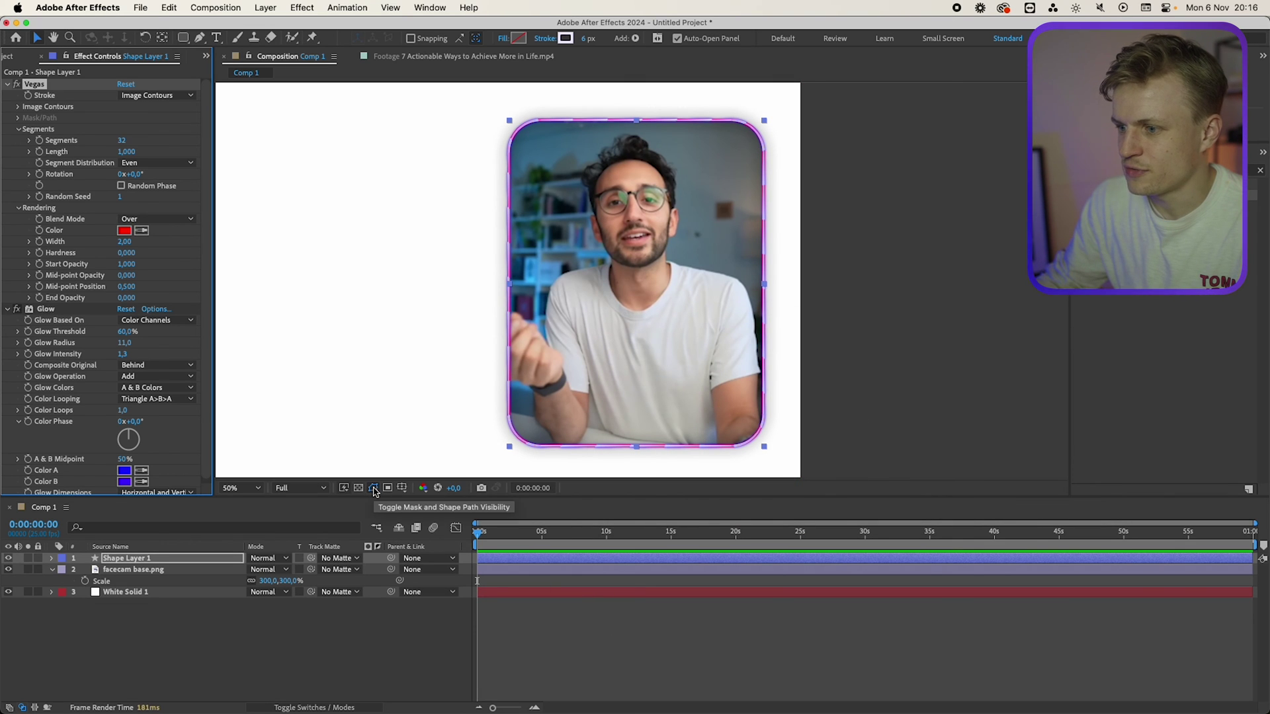
Increase the Vegas width to 18 and reduce its segments to 1.
left_click(373, 489)
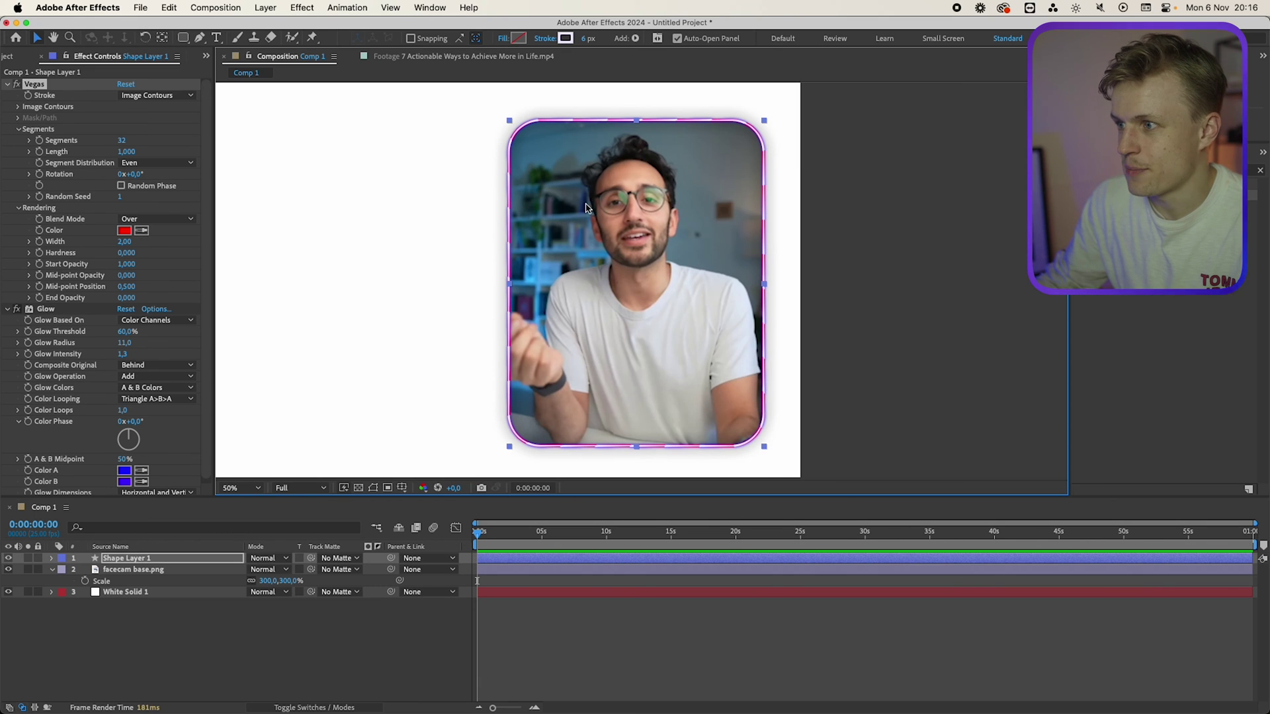
left_click_drag(124, 242, 228, 238)
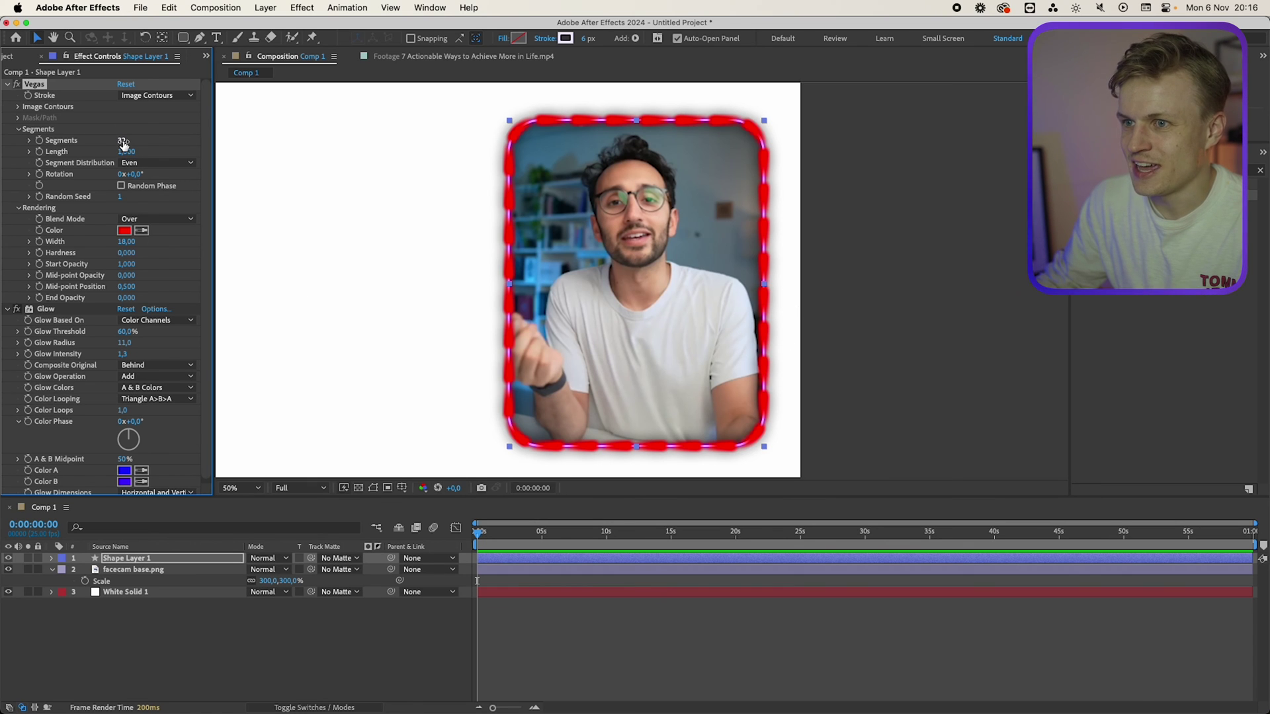
left_click_drag(122, 140, 123, 143)
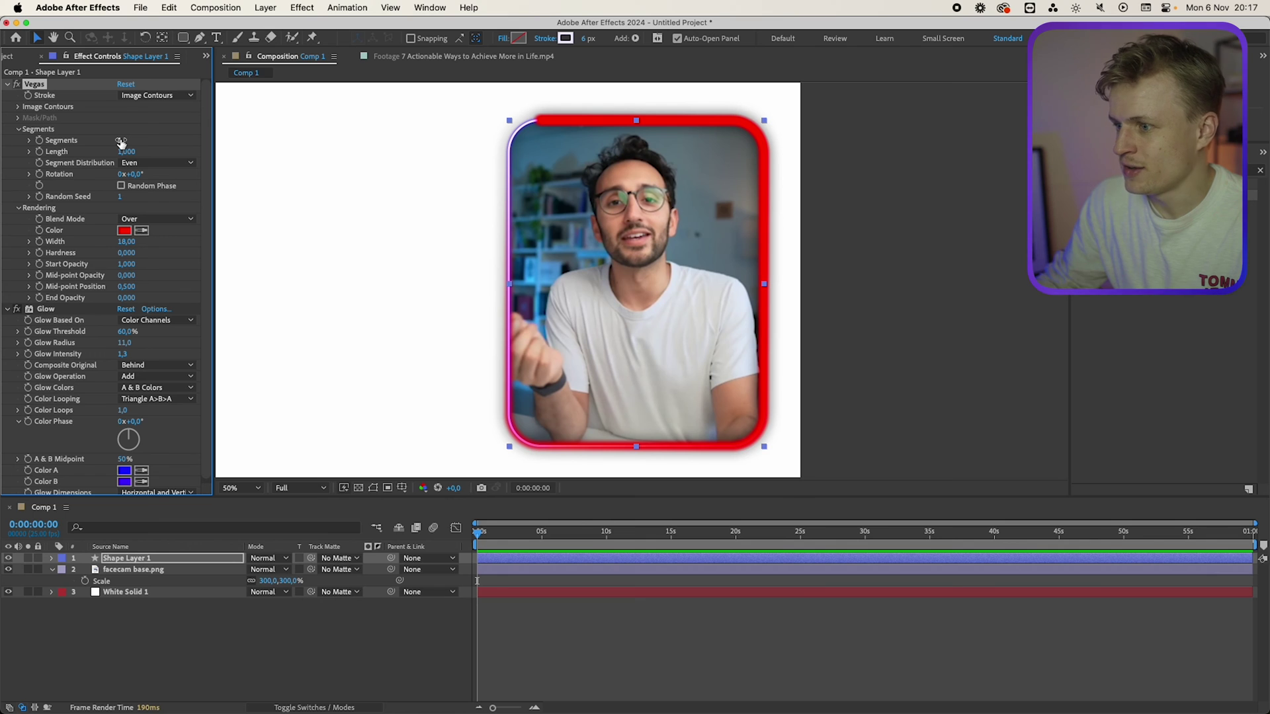
Set the Vegas segment length to 0,5.
left_click_drag(131, 154, 104, 154)
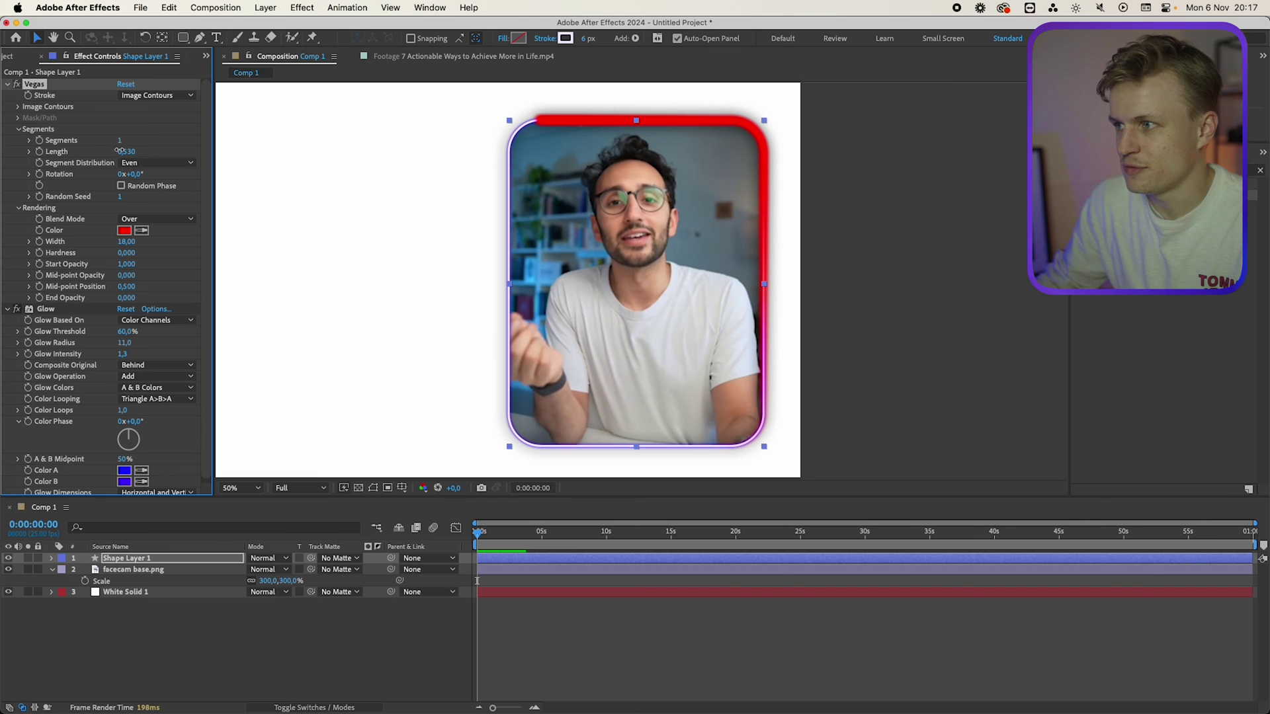
left_click(120, 151)
type("1")
key("Return")
left_click(122, 150)
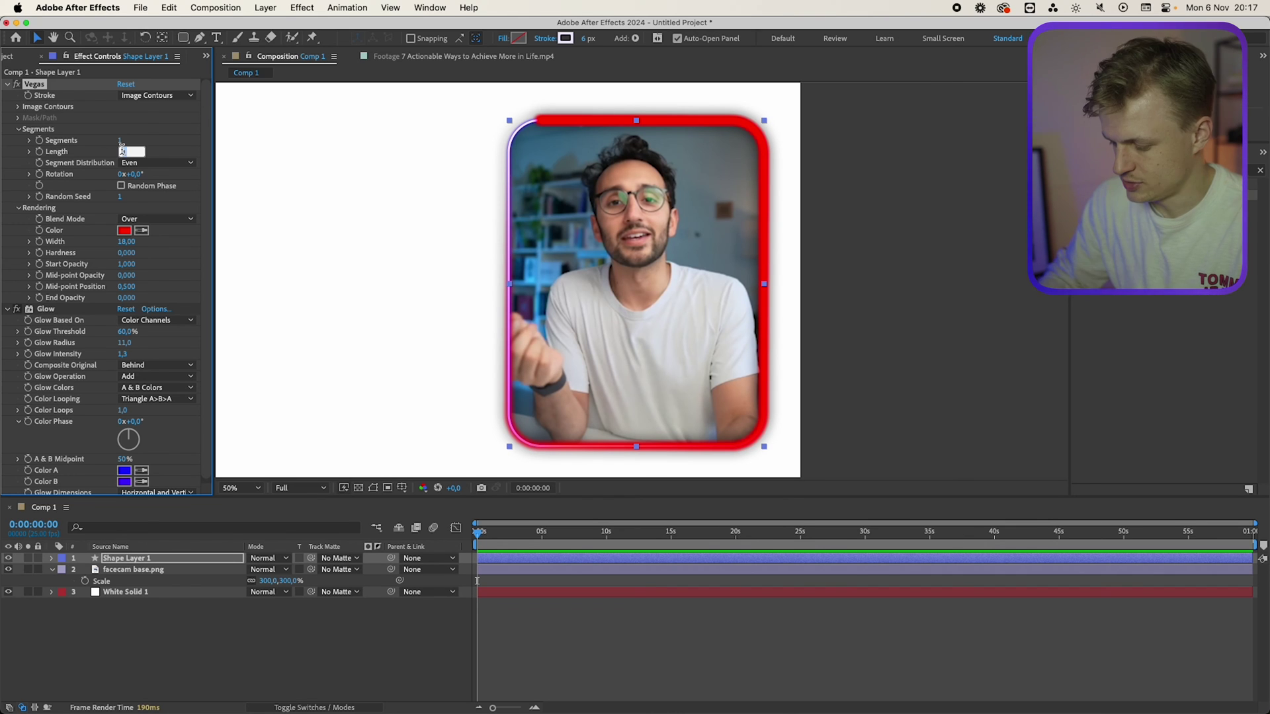
key("Return")
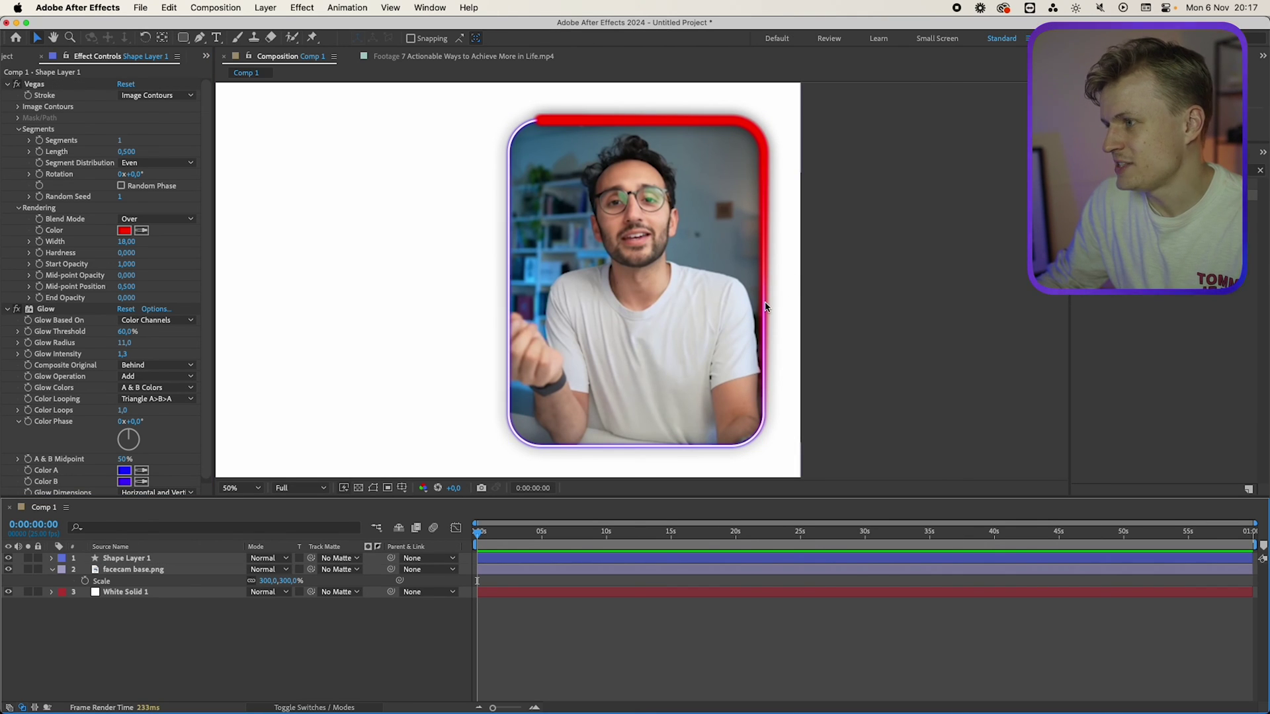
Change the Vegas color to white and reduce its width to 3,7.
left_click_drag(126, 241, 71, 247)
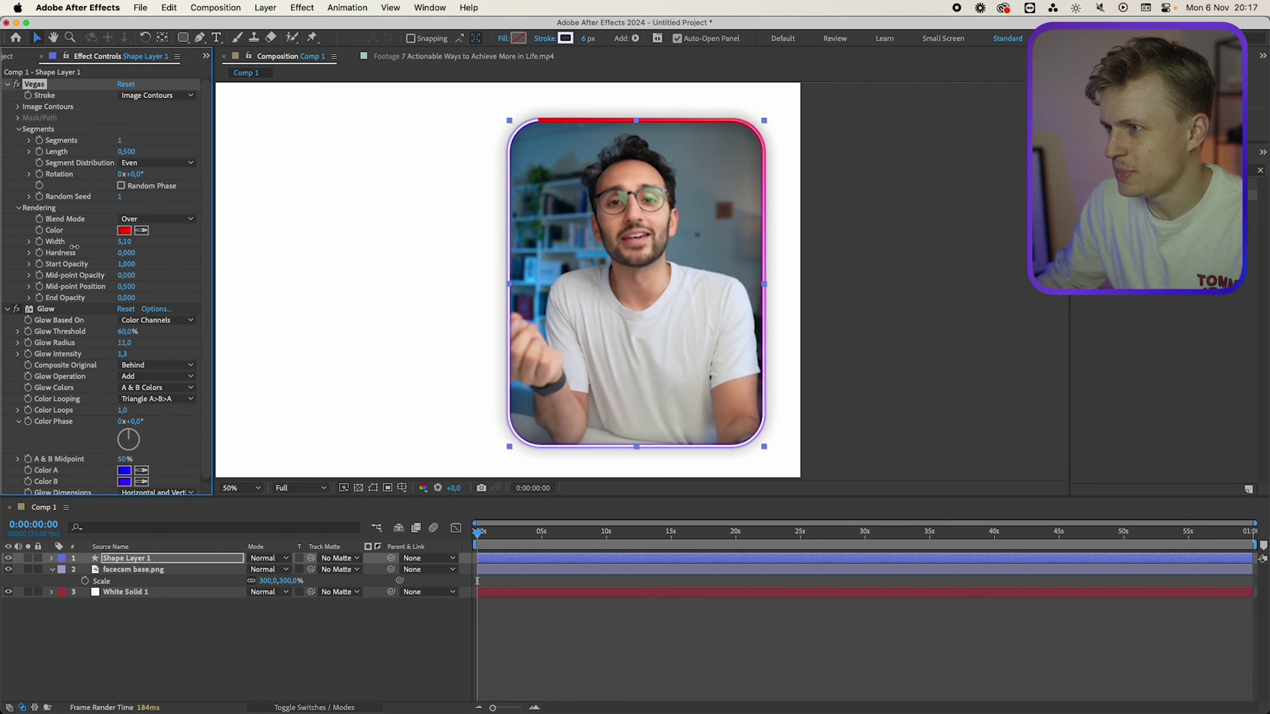
left_click(122, 231)
left_click_drag(646, 390, 485, 256)
key("Return")
left_click(128, 241)
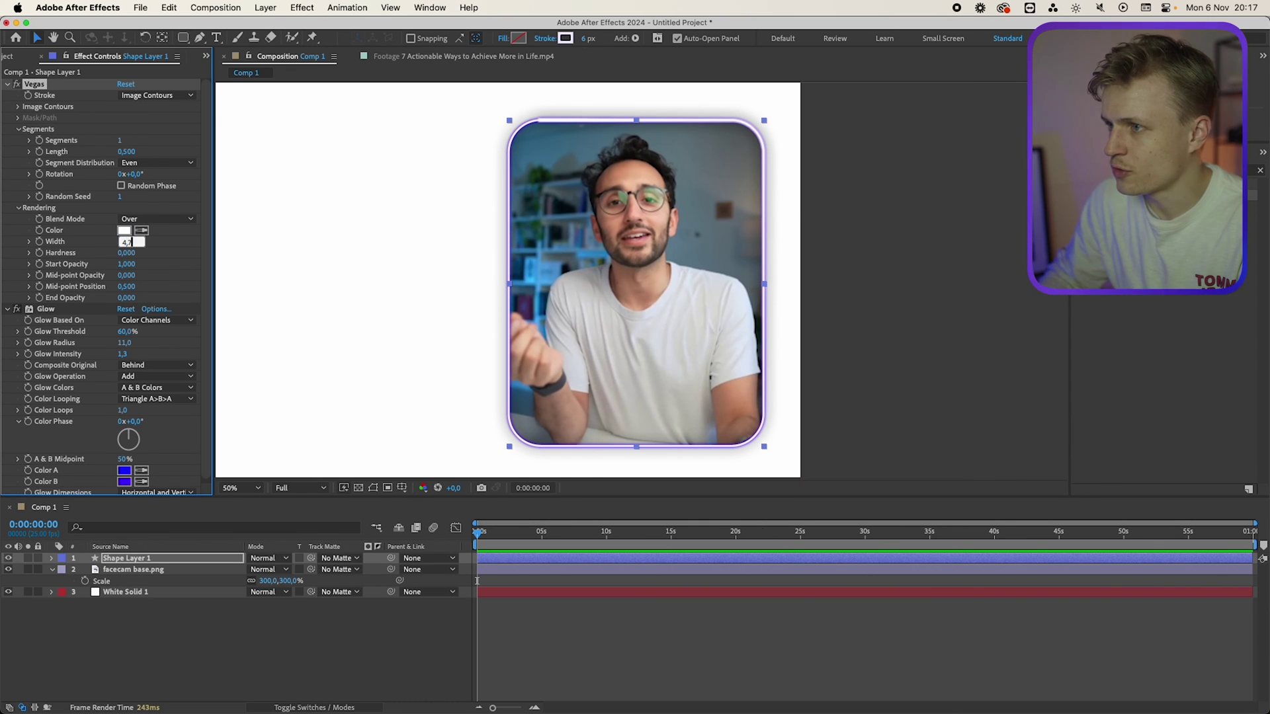
type("3")
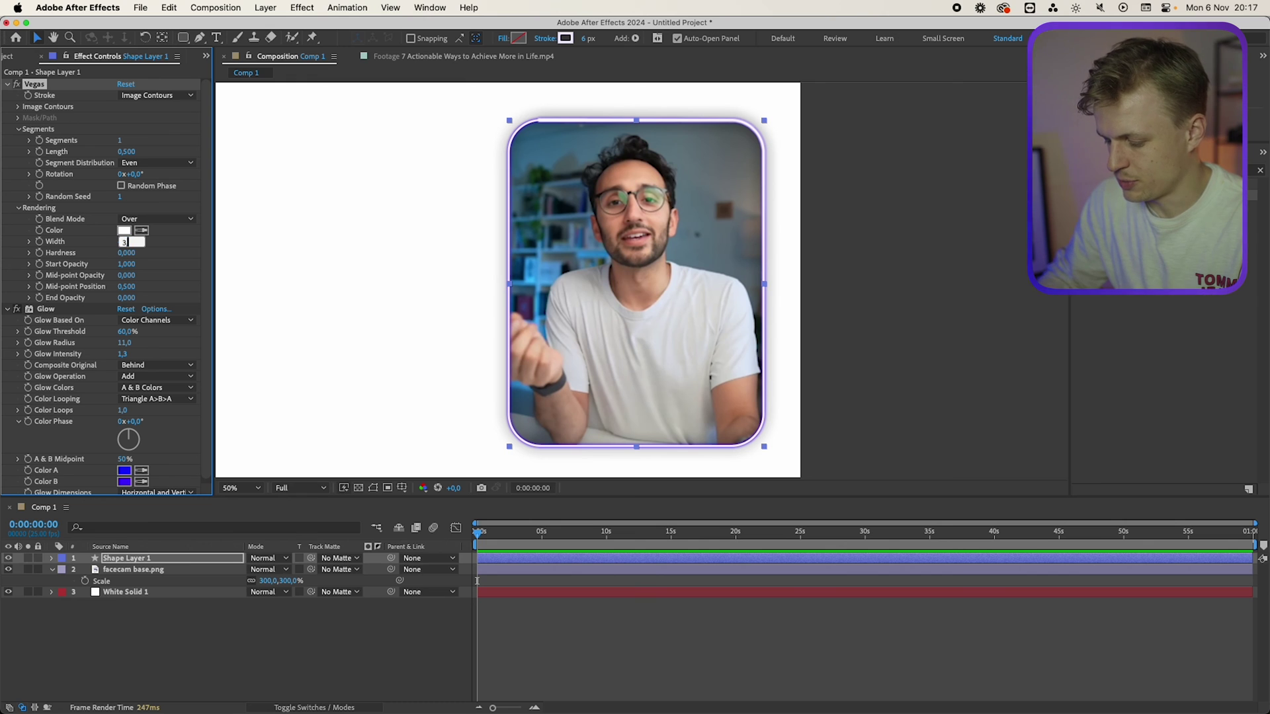
key("Return")
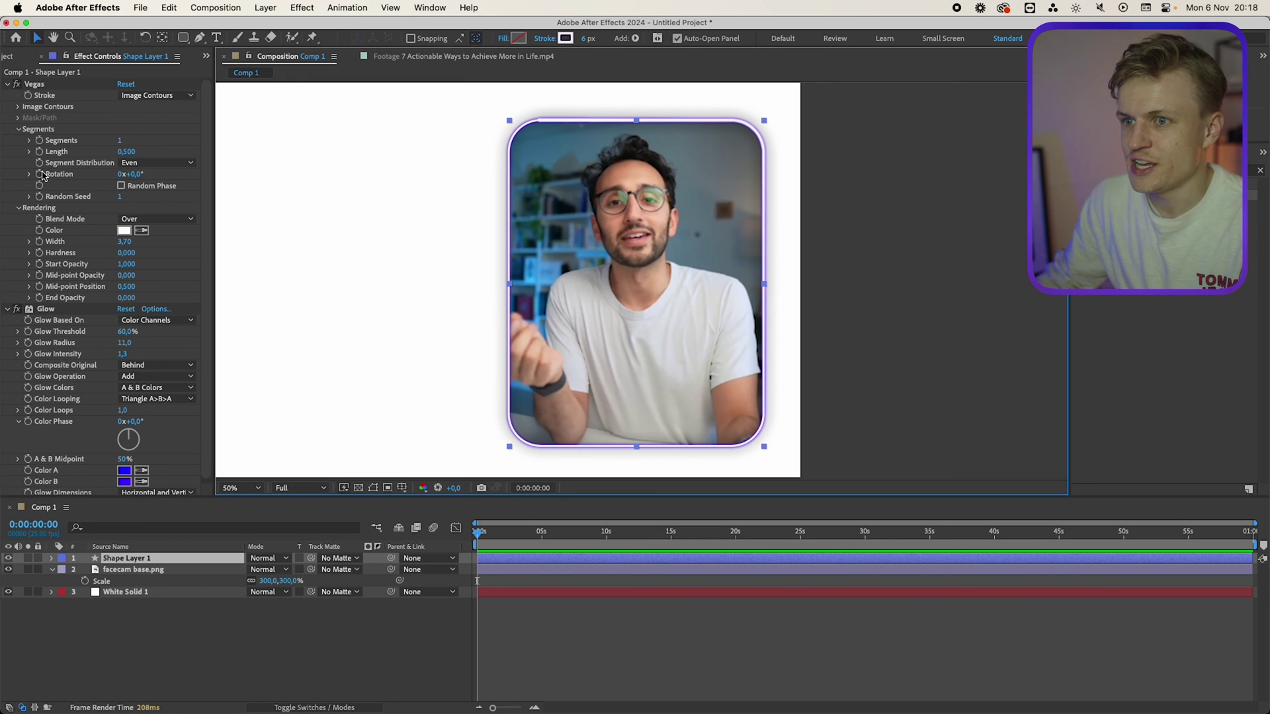
Keyframe the Vegas rotation at the composition's start, and set it to 5 revolutions at 0:00:59:24.
left_click_drag(134, 175, 74, 178)
key("super+z")
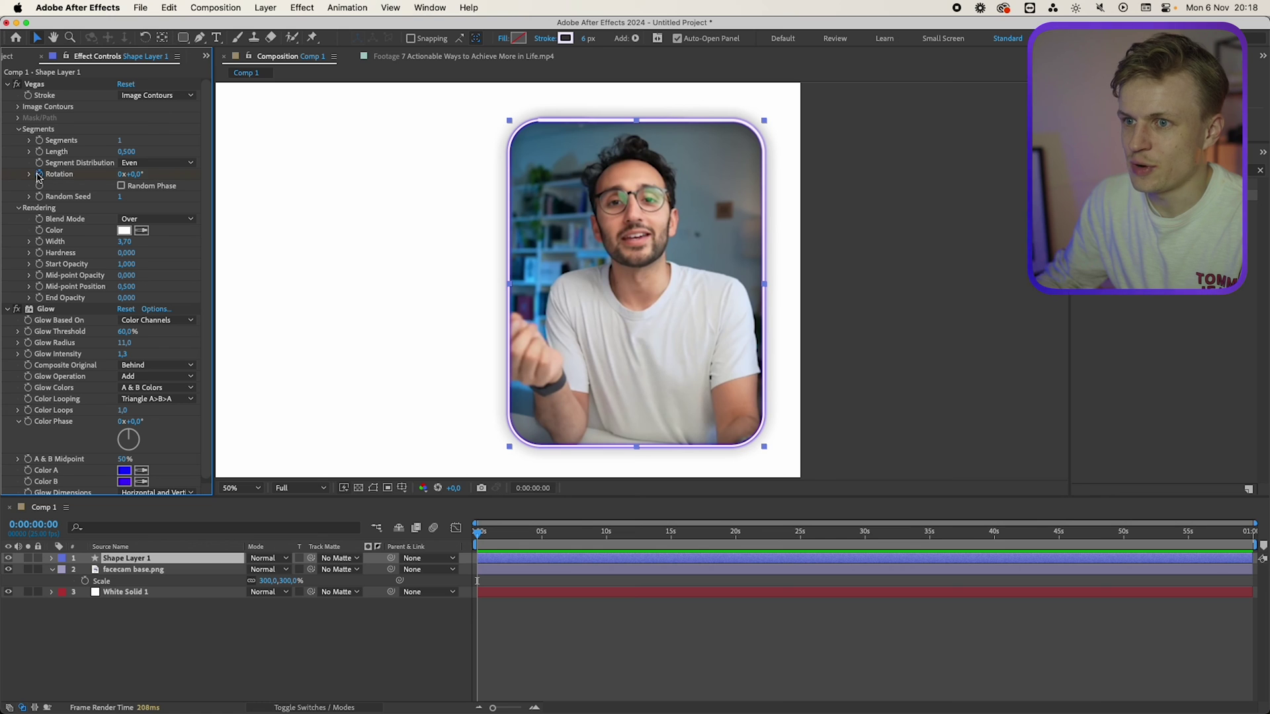
left_click(49, 174)
left_click_drag(1222, 531, 1253, 531)
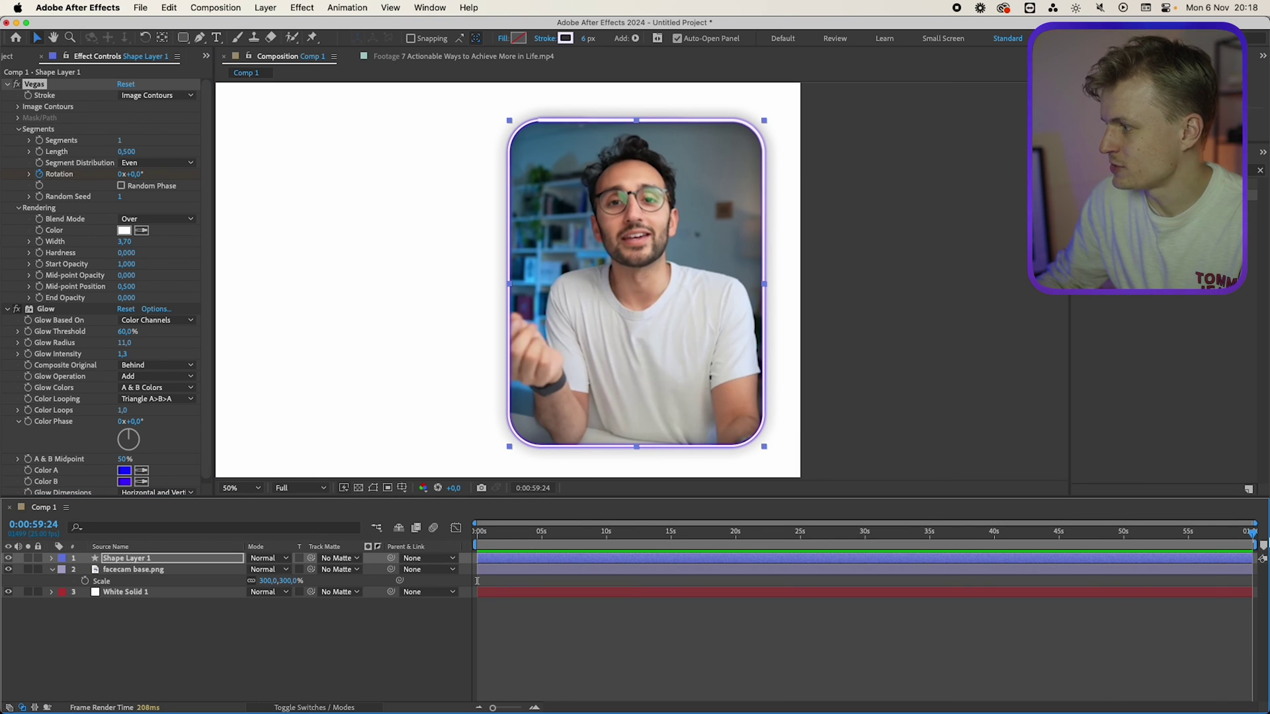
left_click(122, 175)
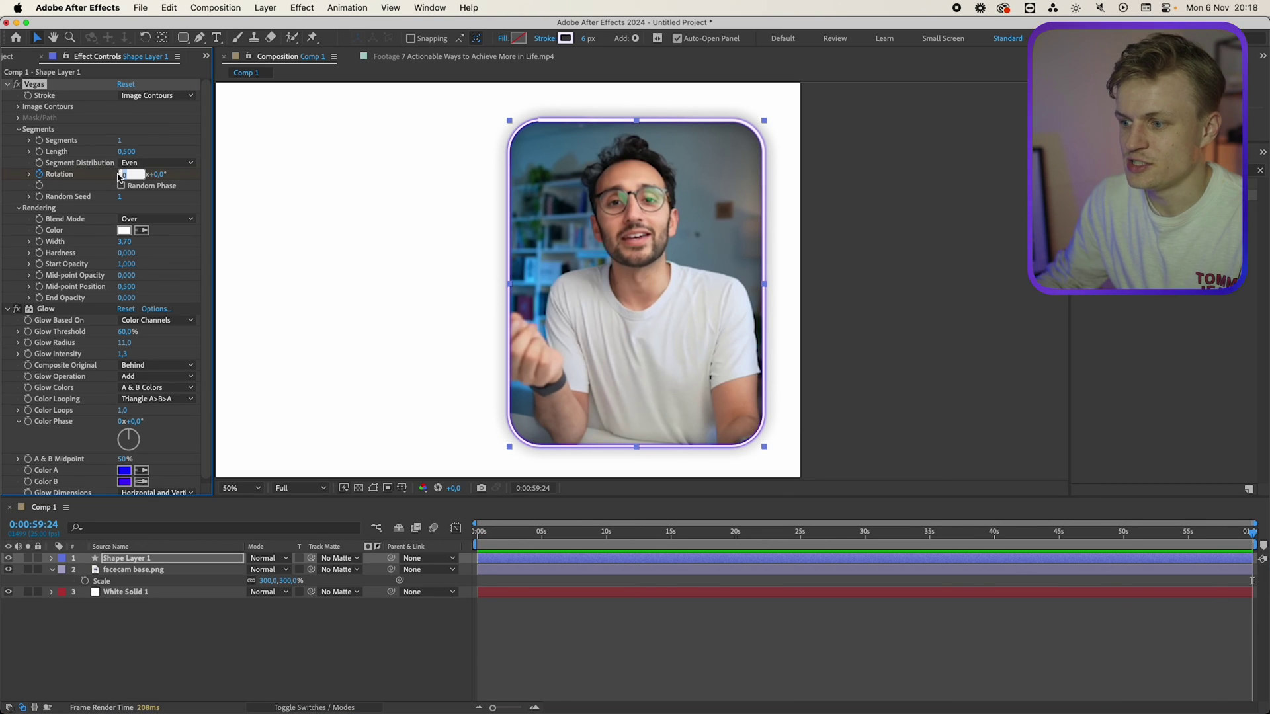
type("5")
key("Return")
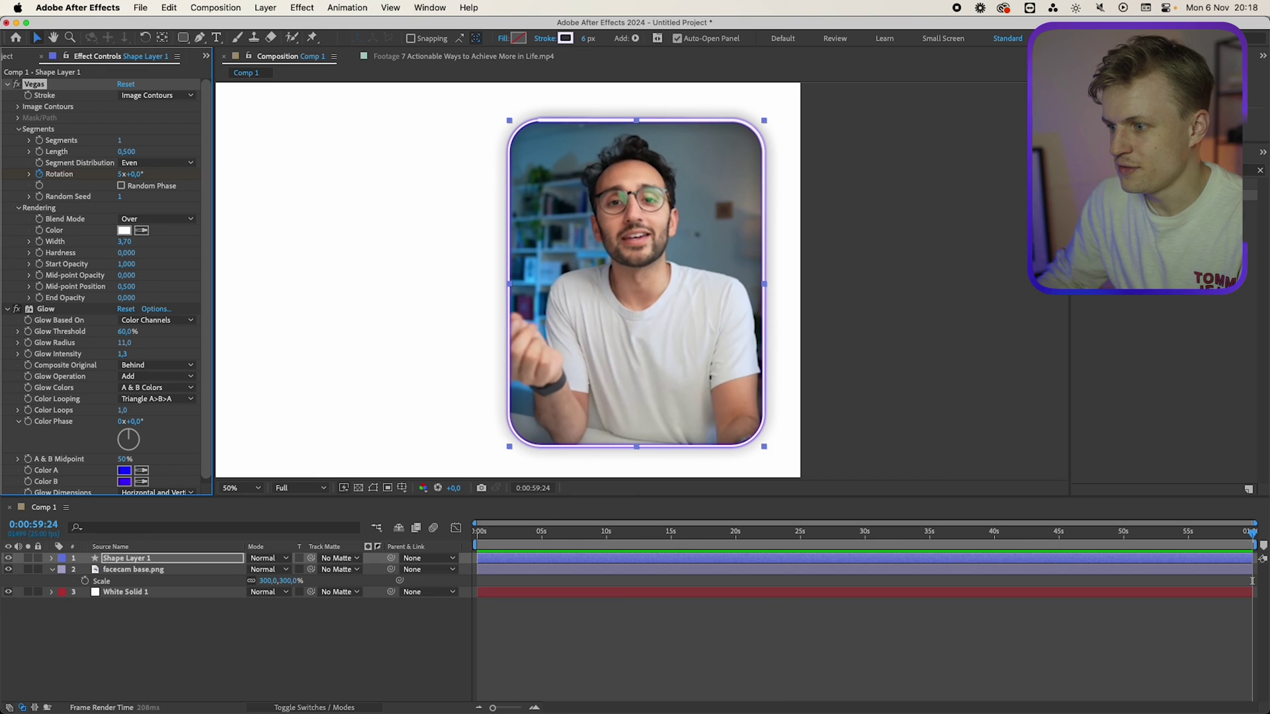
Reveal Shape Layer 1's keyframes and preview the Vegas rotation from the start of the composition.
key("u")
left_click_drag(605, 532, 466, 536)
key("space")
key("space")
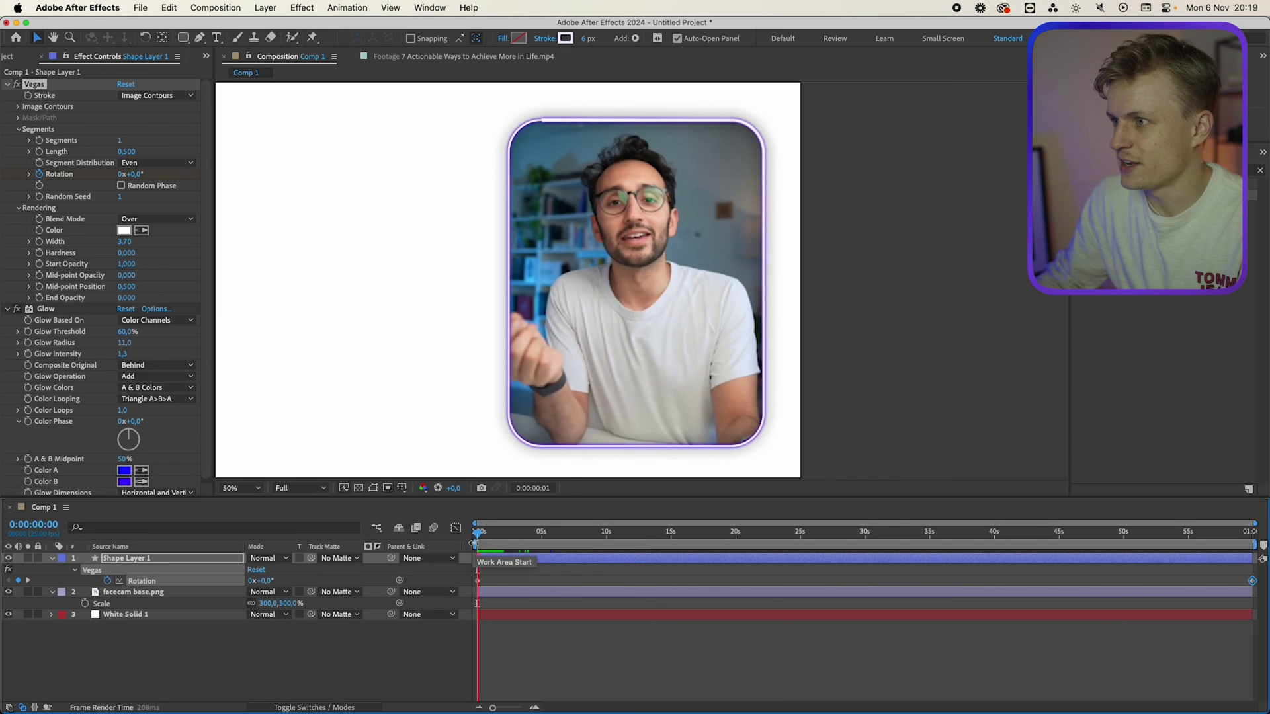
key("space")
key("space")
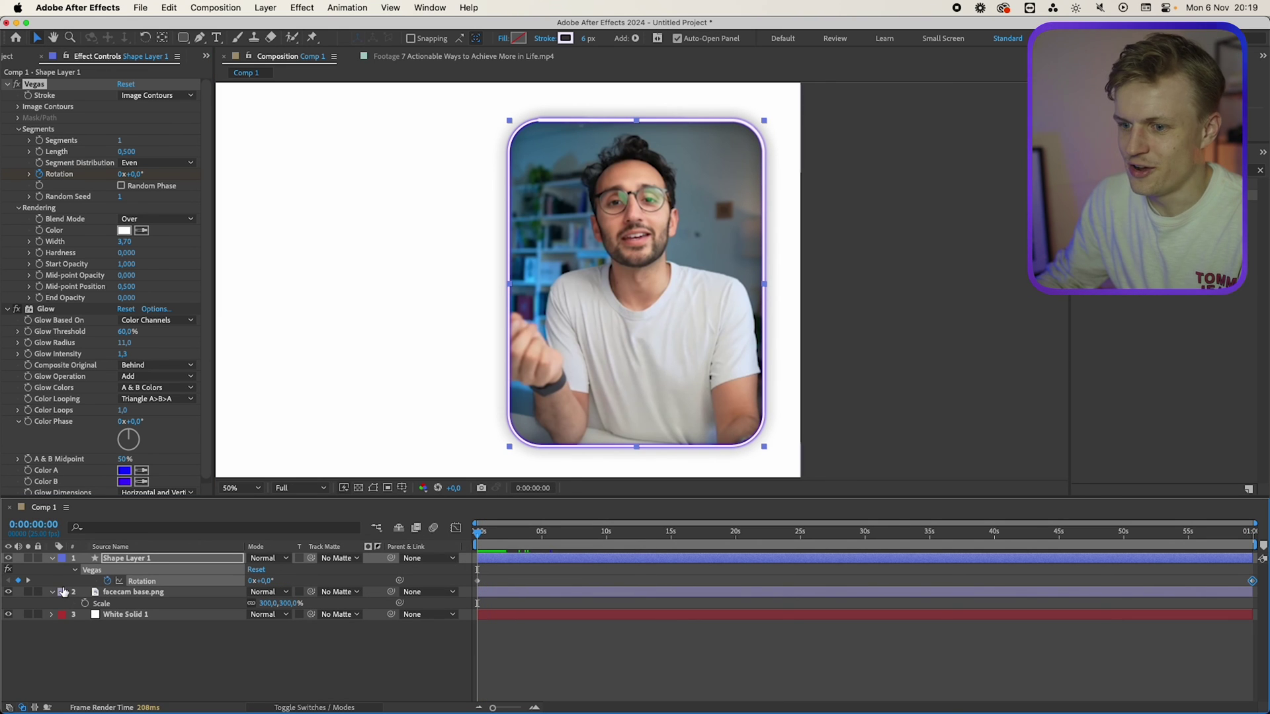
Try -10 revolutions for the last Vegas Rotation keyframe, set it to -20, and return to the first frame.
left_click(28, 579)
left_click(252, 581)
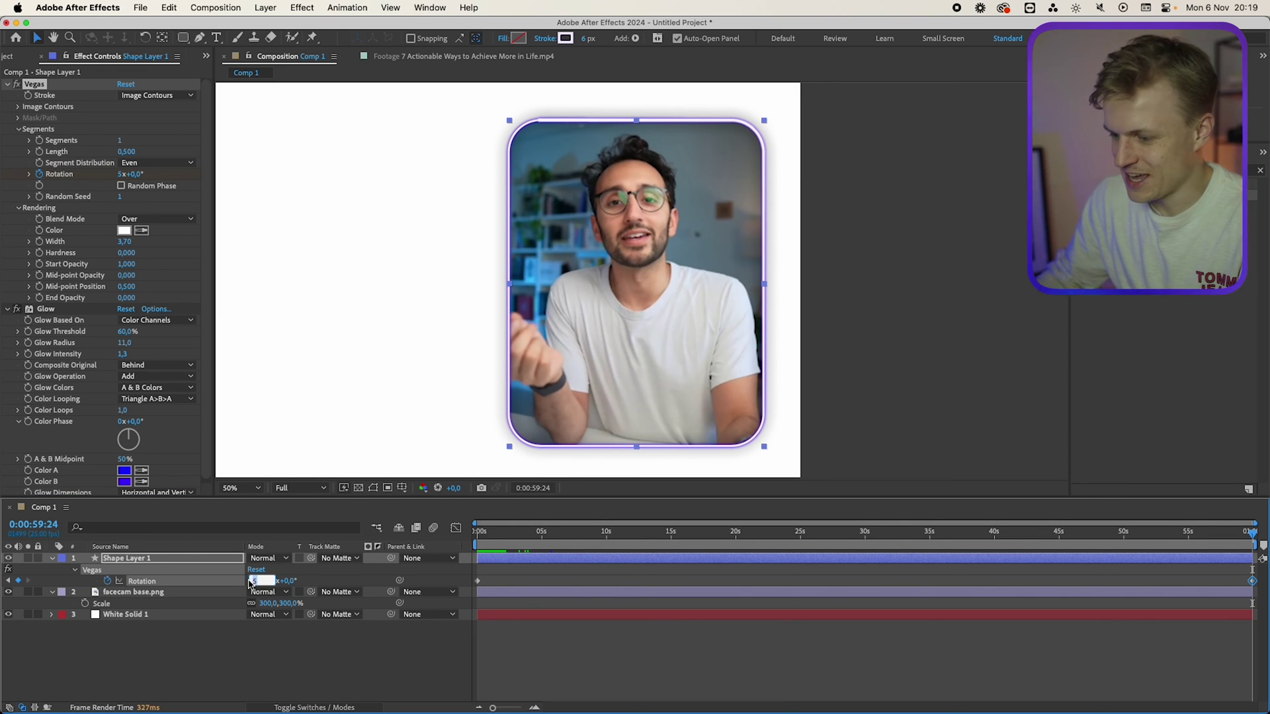
type("-10")
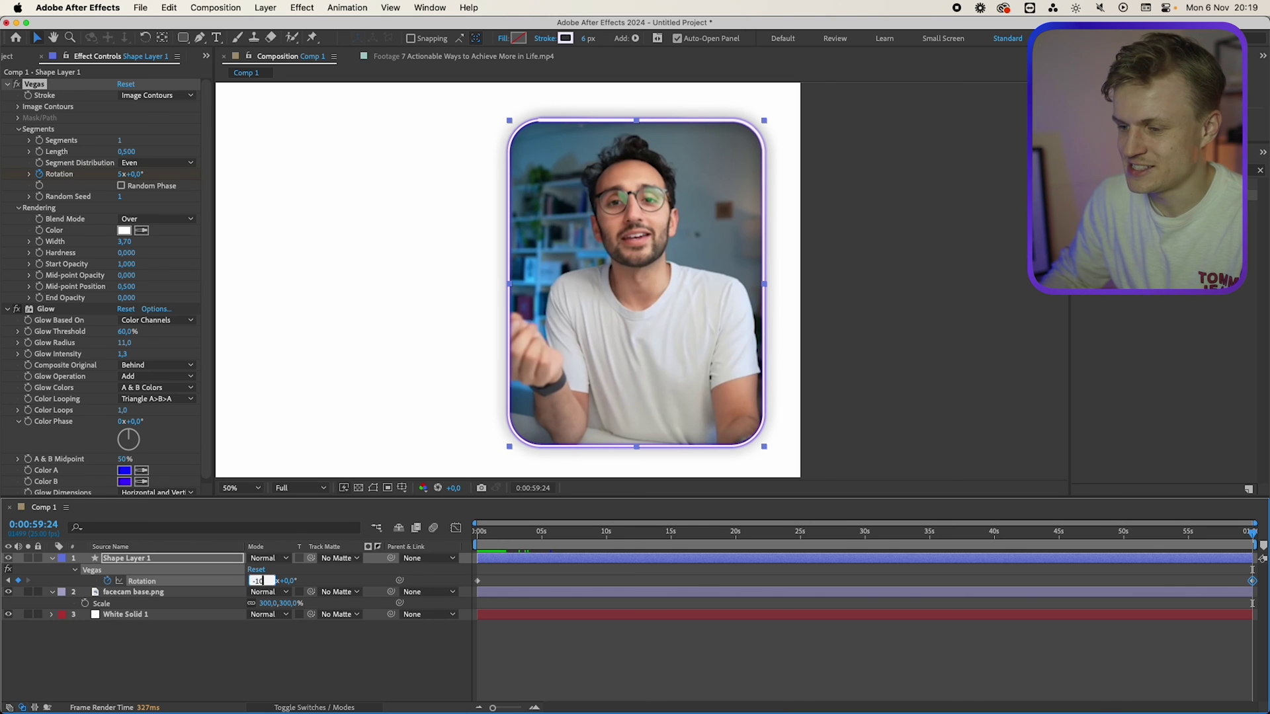
key("Return")
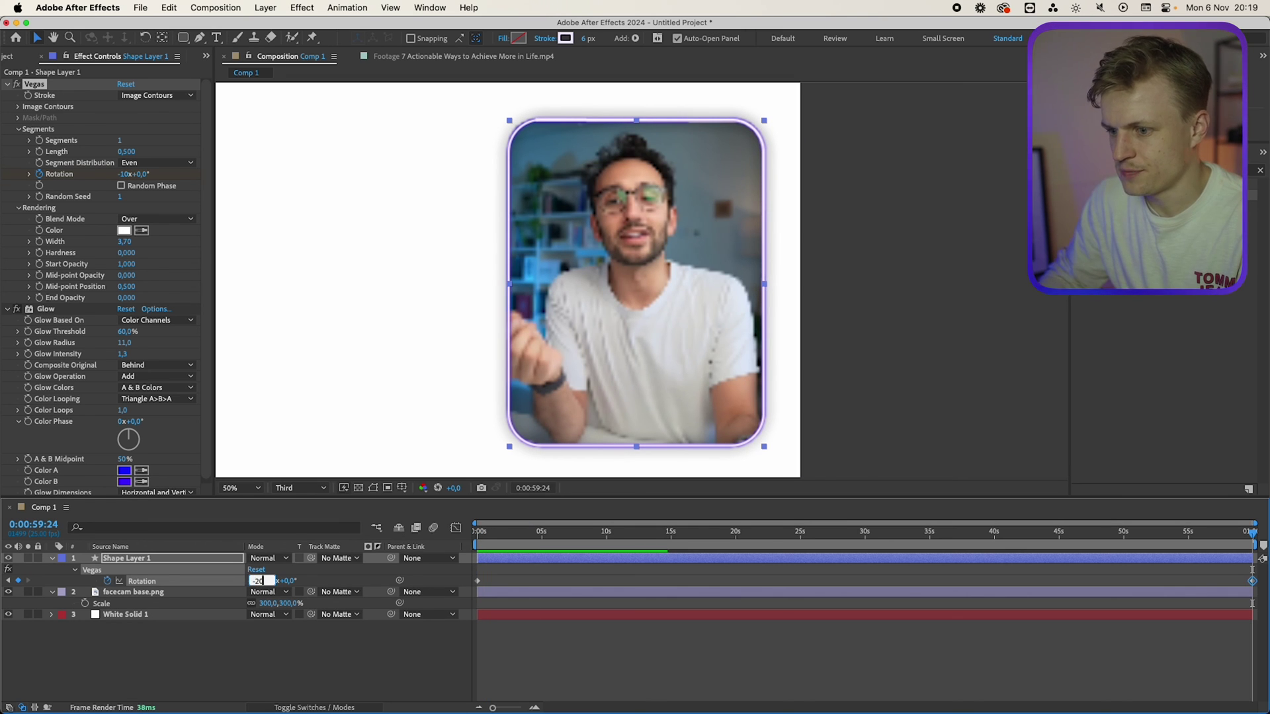
key("Return")
key("Home")
Set the Vegas width to 2,5 and check the border about a second into the composition.
left_click(130, 242)
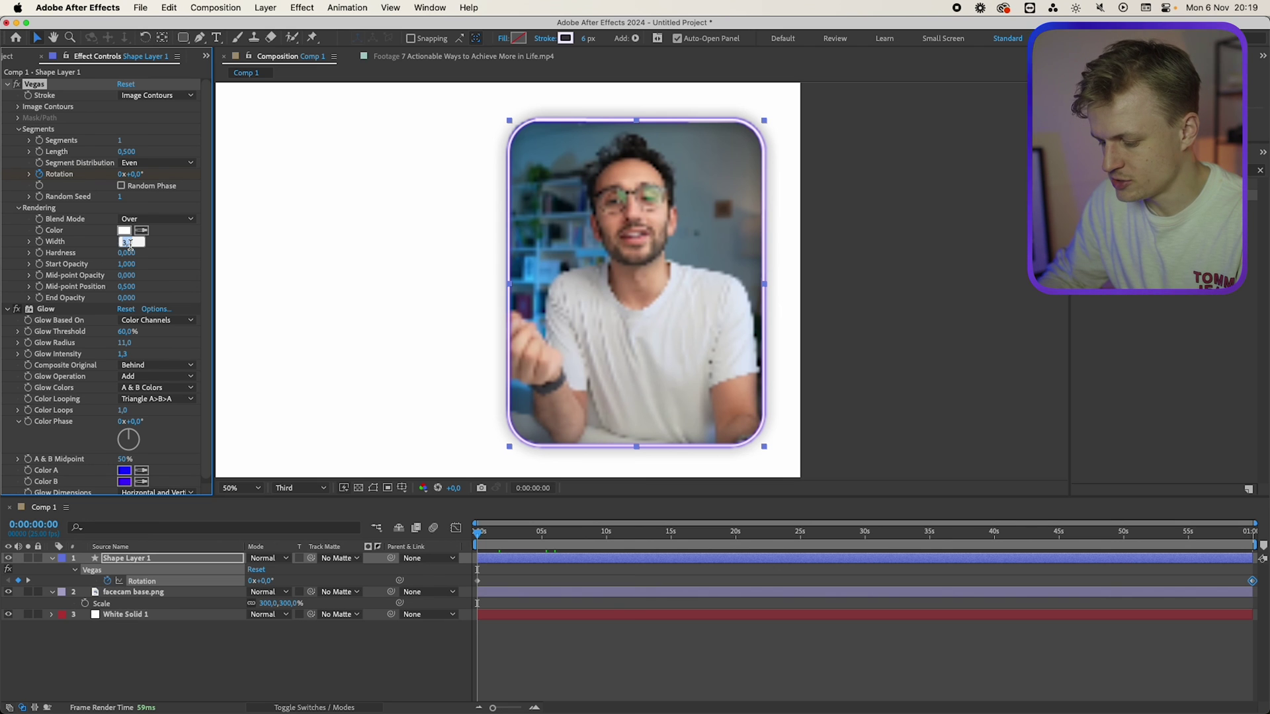
type("2,5")
key("Return")
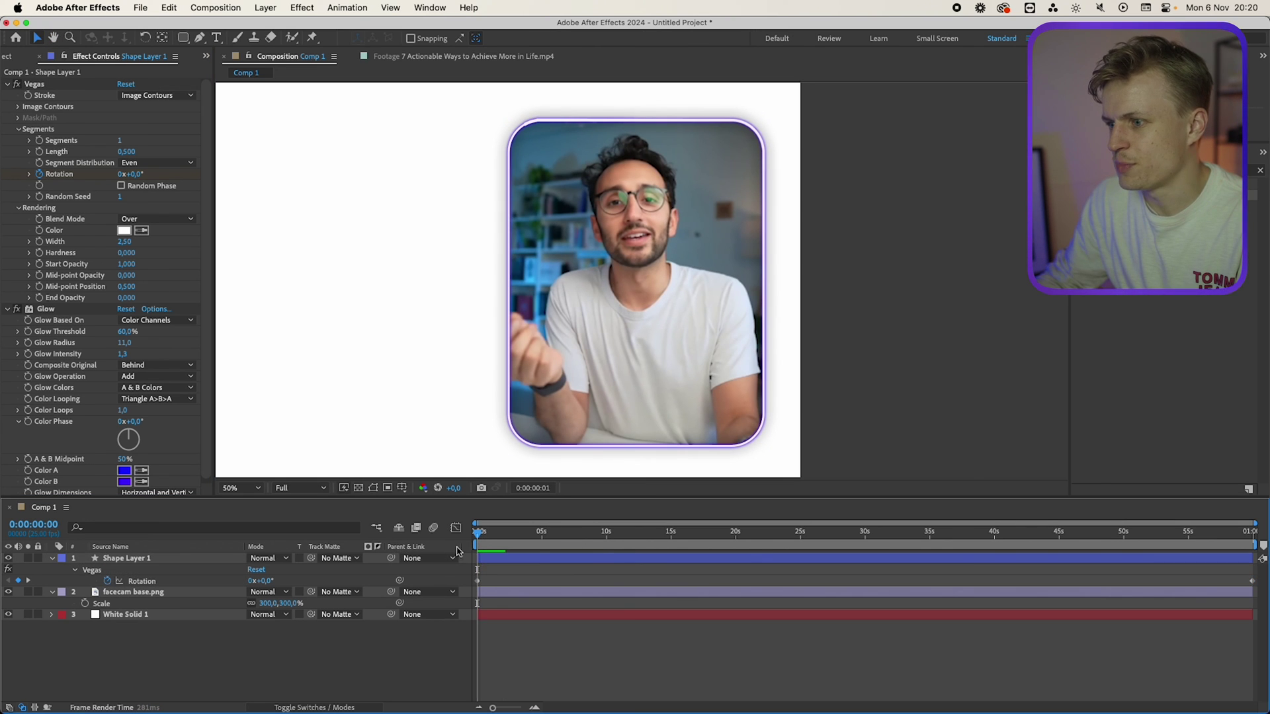
left_click(492, 547)
Set the stroke width of the rounded border shape to 5 px and preview the animation from the start.
left_click(535, 238)
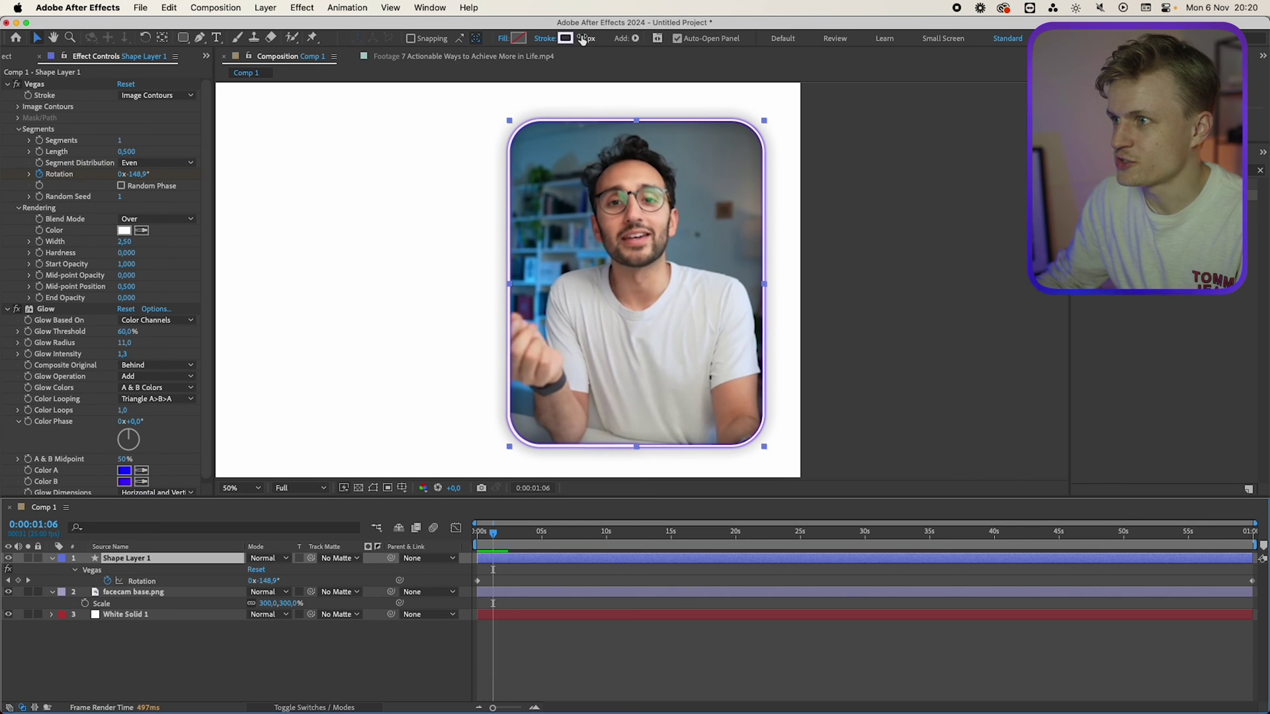
left_click(582, 39)
type("5")
key("Return")
left_click(518, 644)
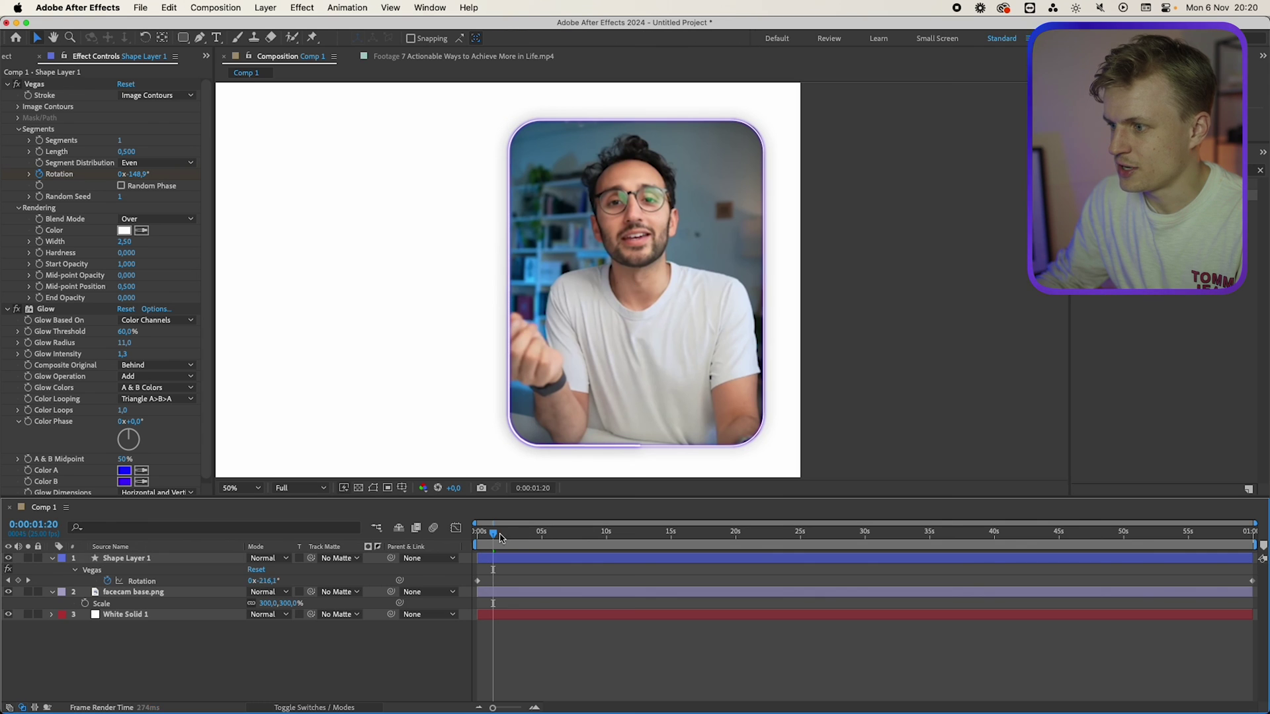
left_click_drag(499, 536, 420, 549)
key("space")
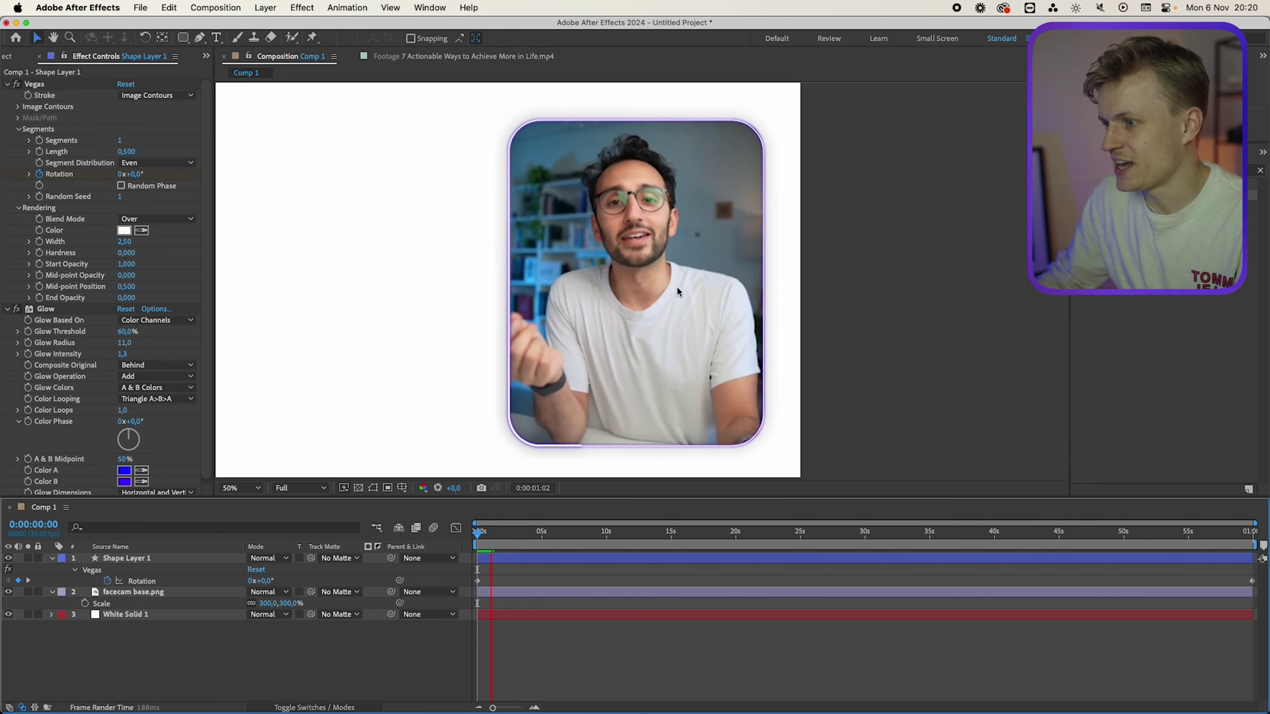
key("space")
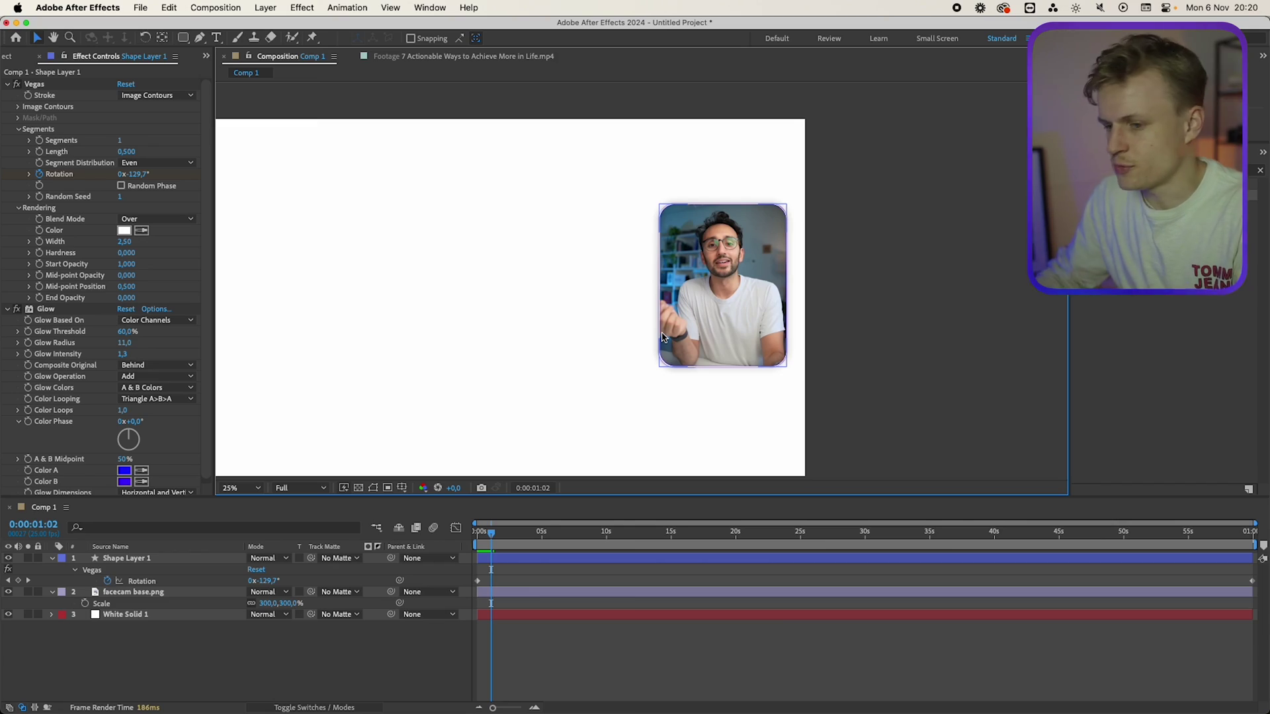
Hide the facecam base.png and White Solid 1 layers and turn on the transparency grid.
left_click(9, 593)
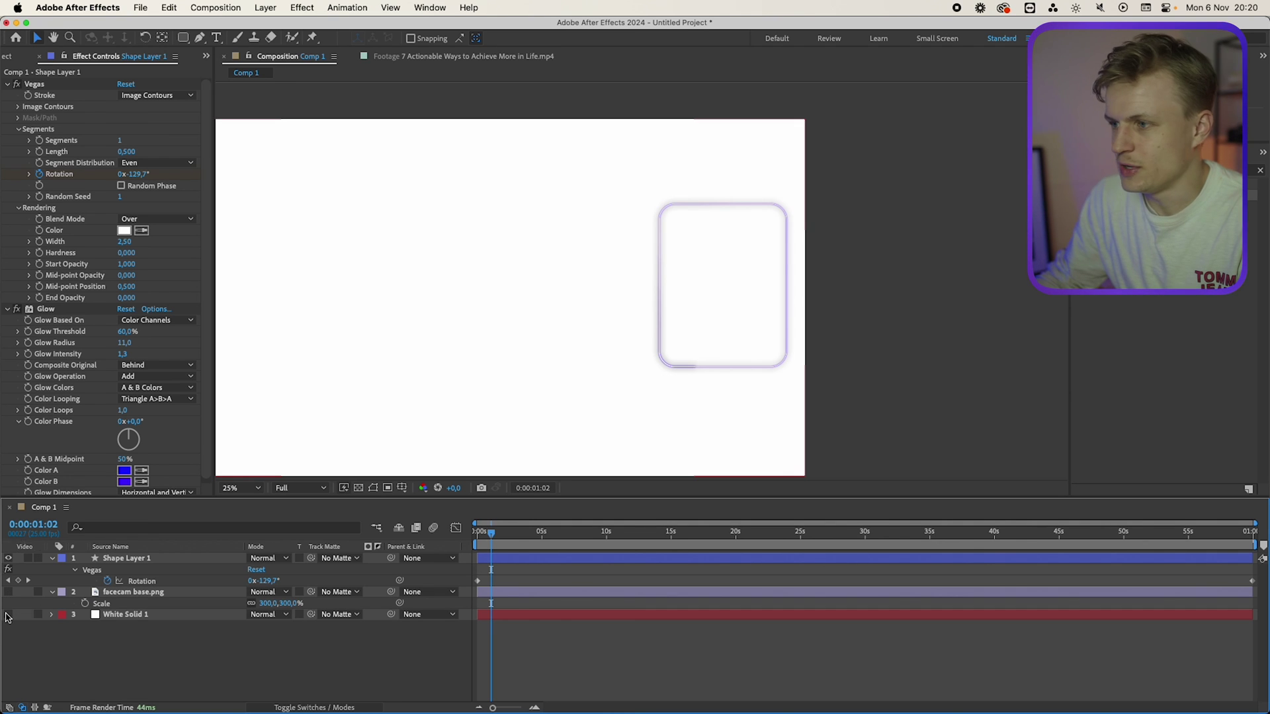
left_click(8, 614)
key("comma")
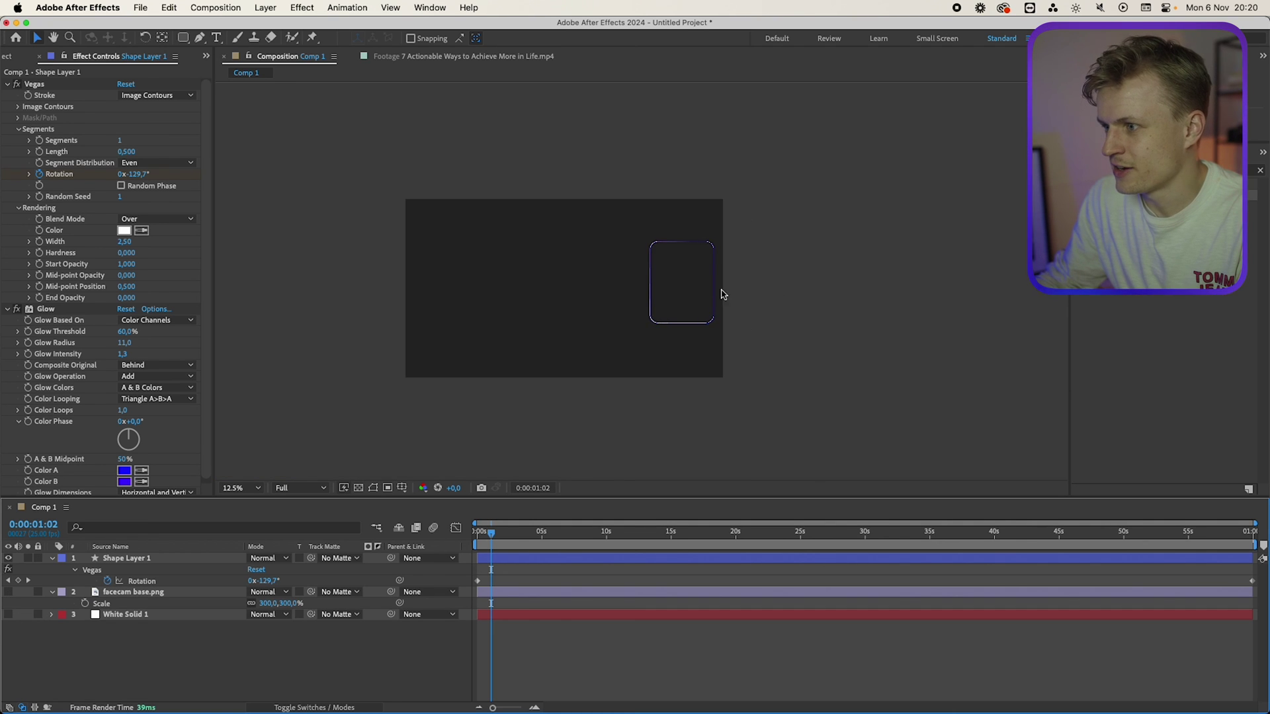
left_click_drag(683, 296, 667, 219)
left_click_drag(591, 197, 578, 262)
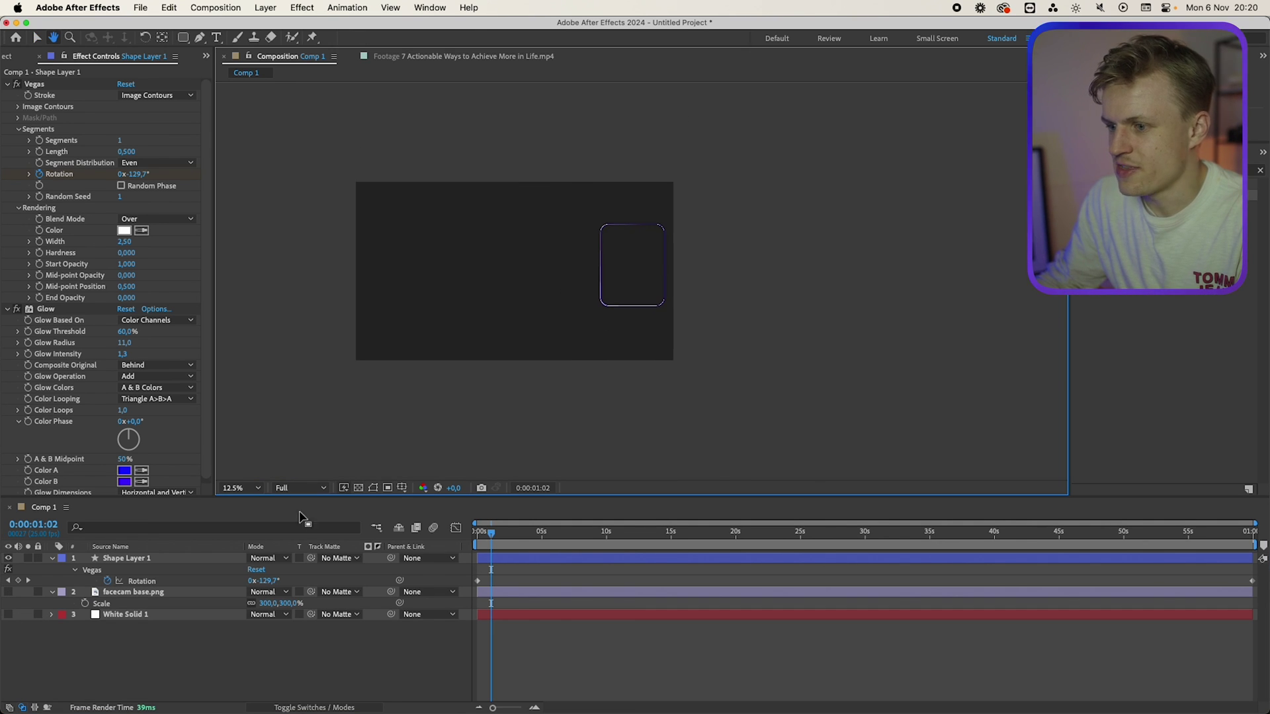
left_click(358, 488)
Open the list of commands for the composition.
key("space")
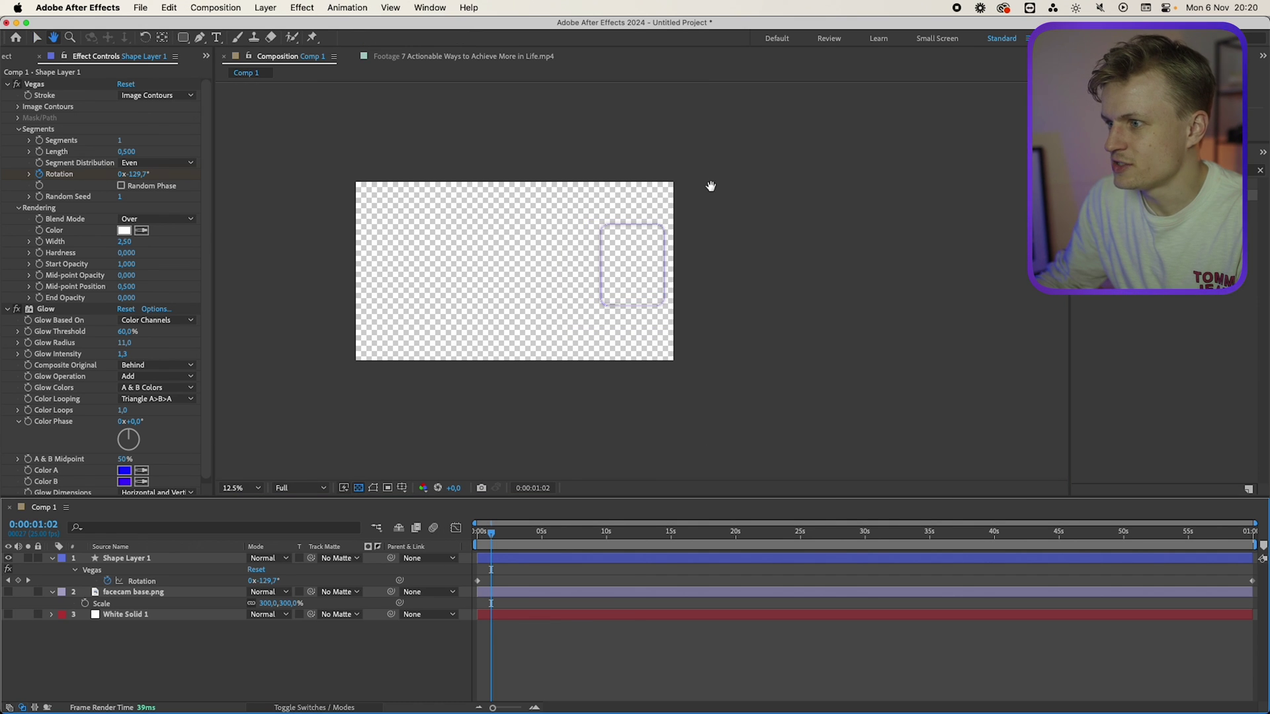
left_click_drag(625, 289, 593, 371)
scroll(621, 360, "up", 1)
key("space")
left_click_drag(573, 463, 672, 315)
left_click_drag(420, 272, 577, 282)
left_click(223, 7)
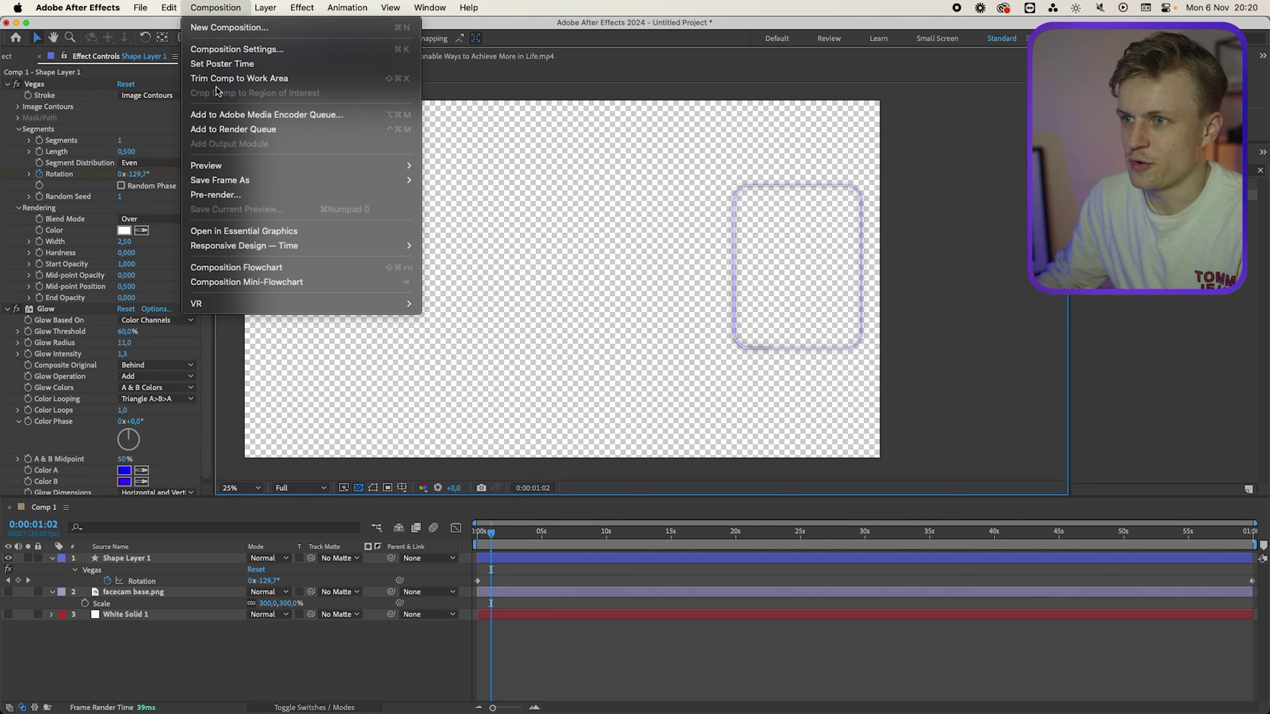